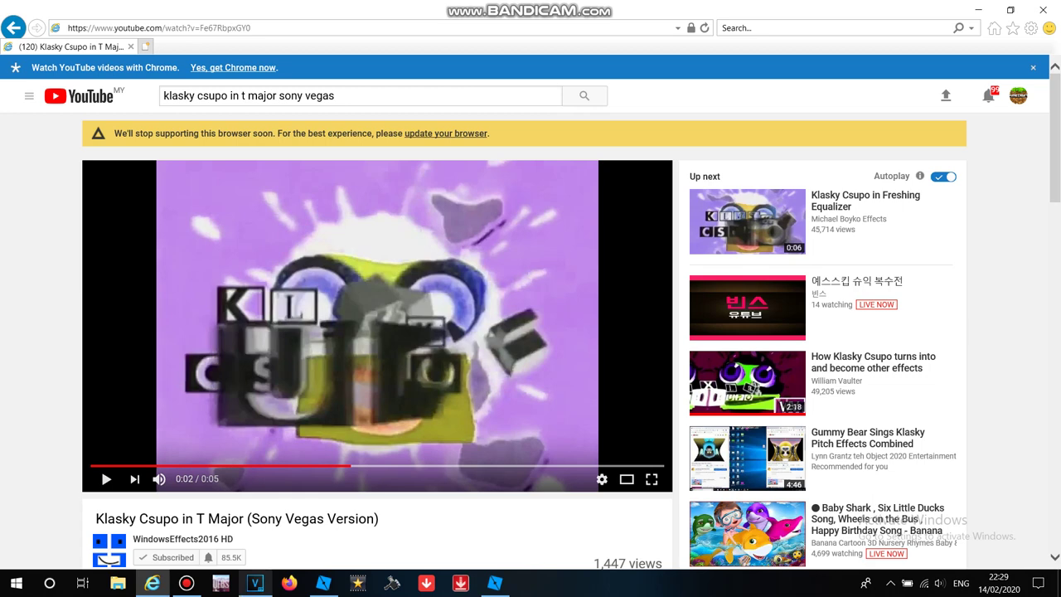
Switch from the browser to the VEGAS Pro project, closing the Bandicam window
mouse_move(256, 582)
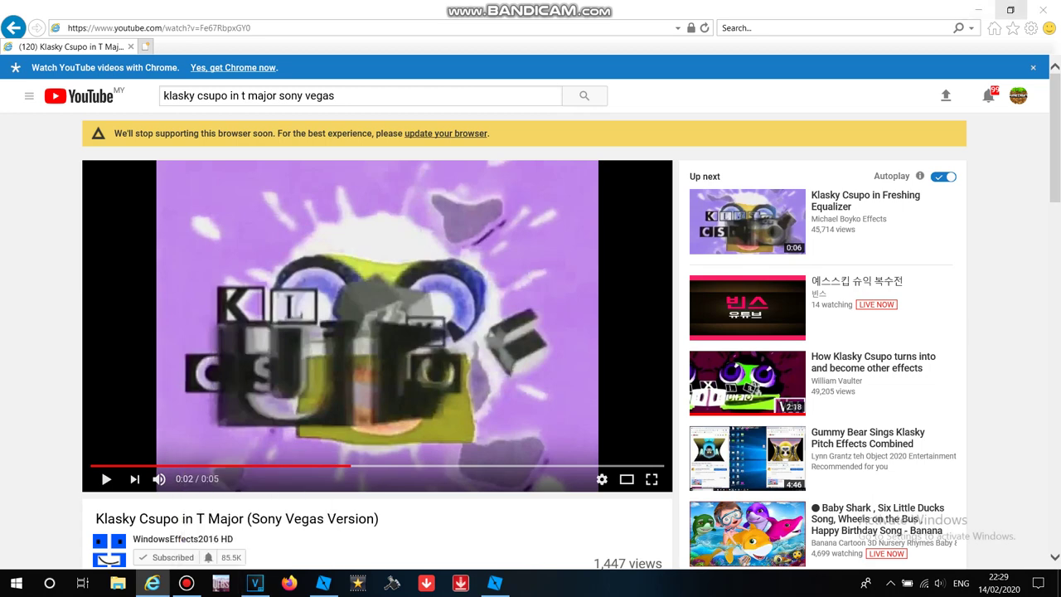
left_click(978, 9)
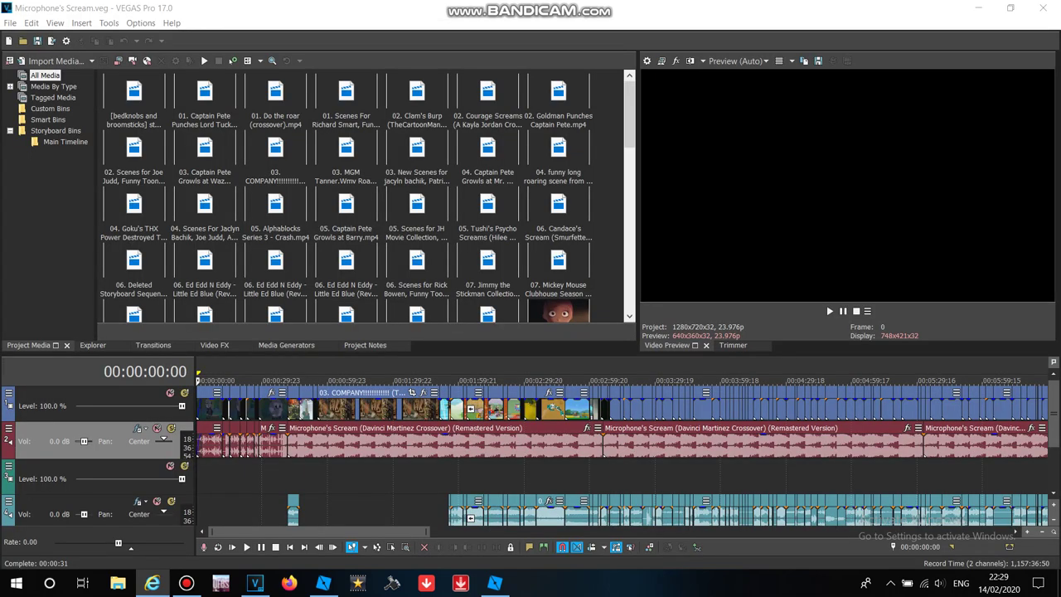
left_click(187, 583)
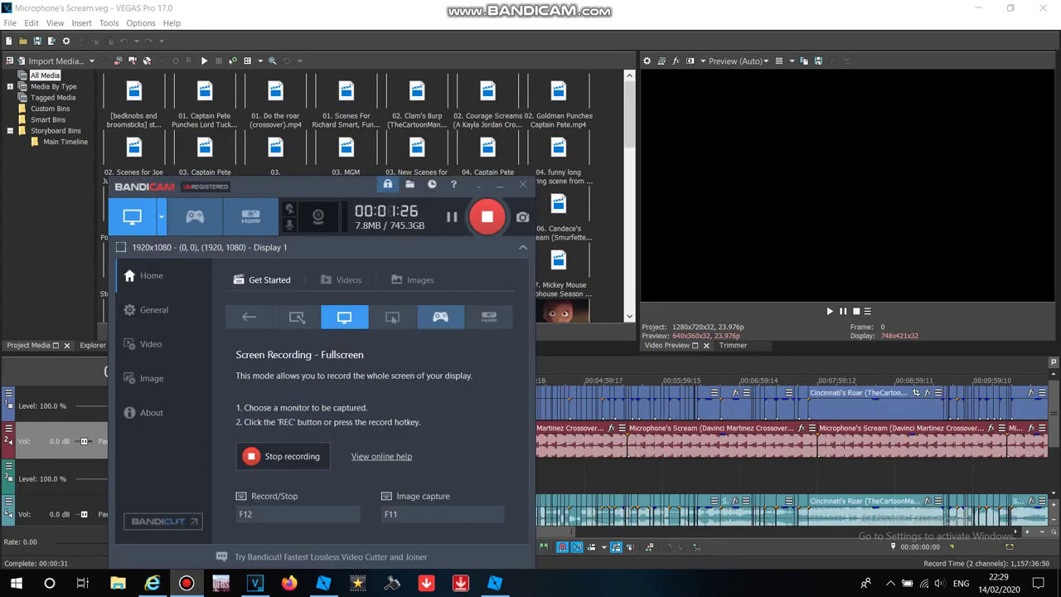
left_click(522, 184)
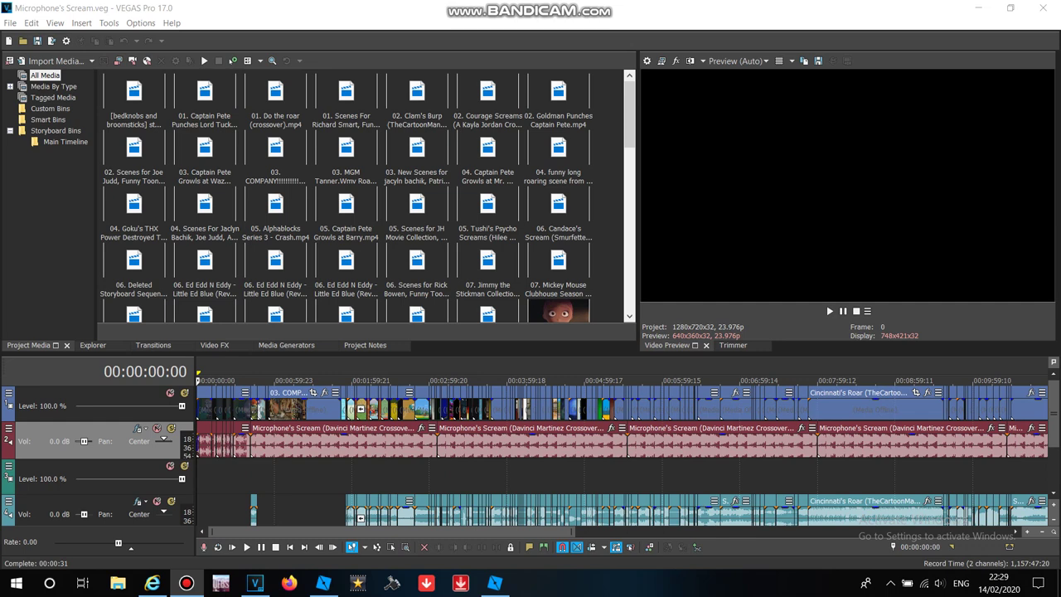
Create a new project with the HD 1080-60i (1920x1080, 29.970 fps) template
left_click(6, 8)
scroll(622, 456, "down", 2)
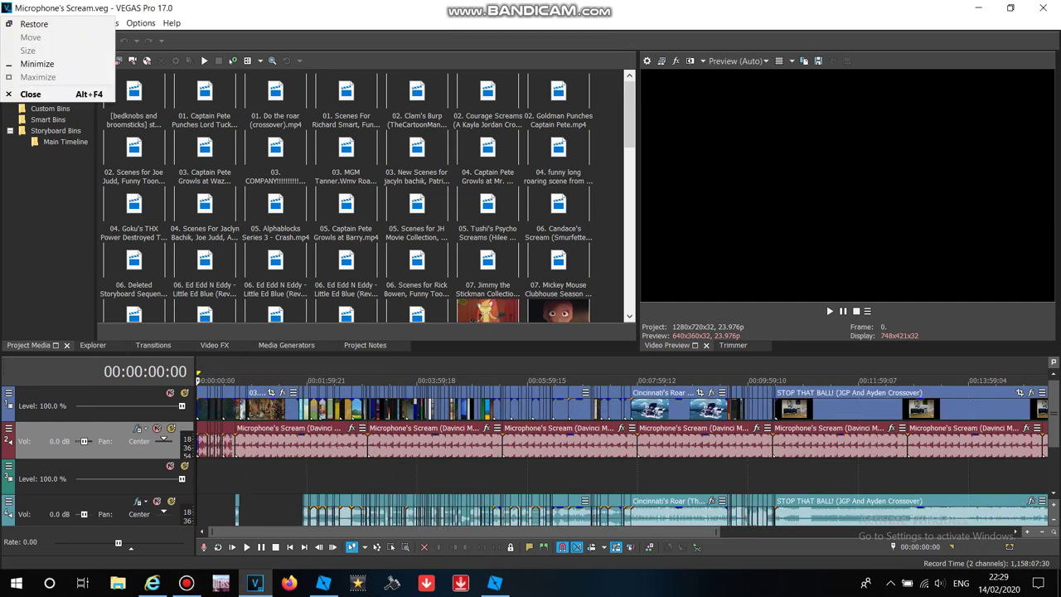
key("Escape")
key("Down")
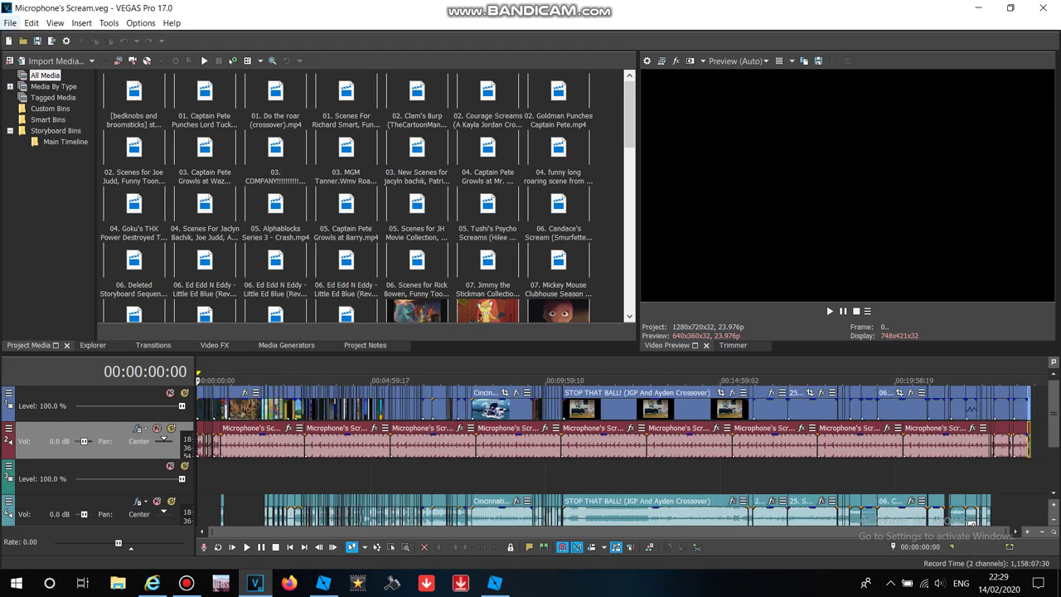
key("alt+f")
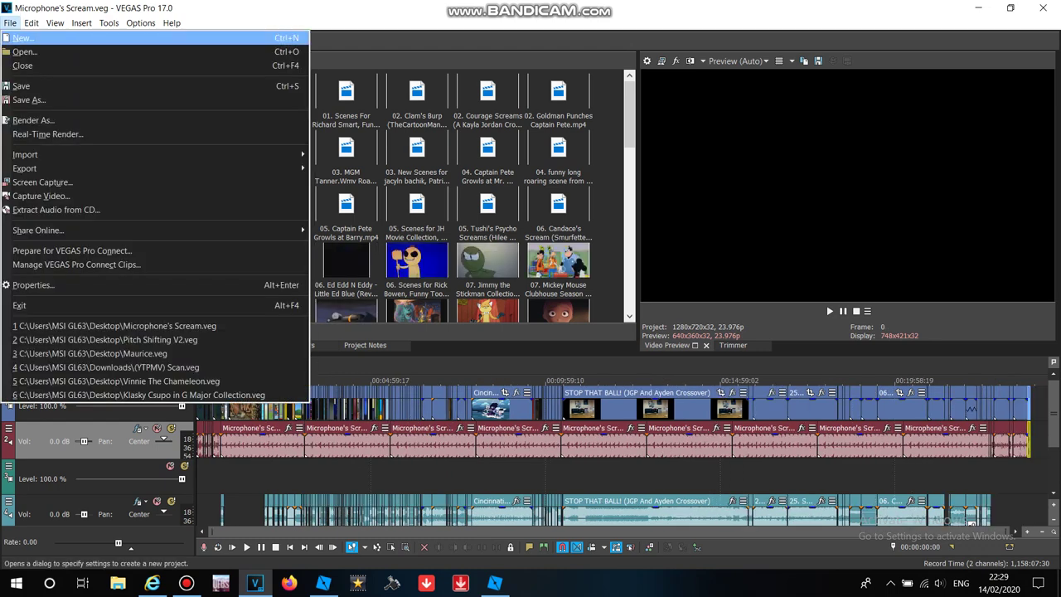
key("Return")
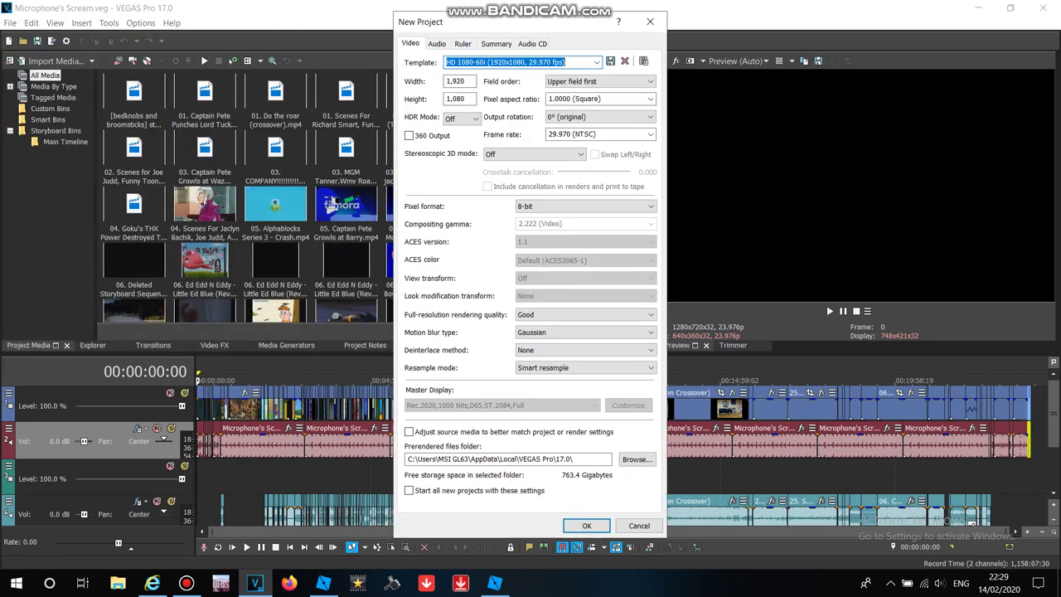
key("Return")
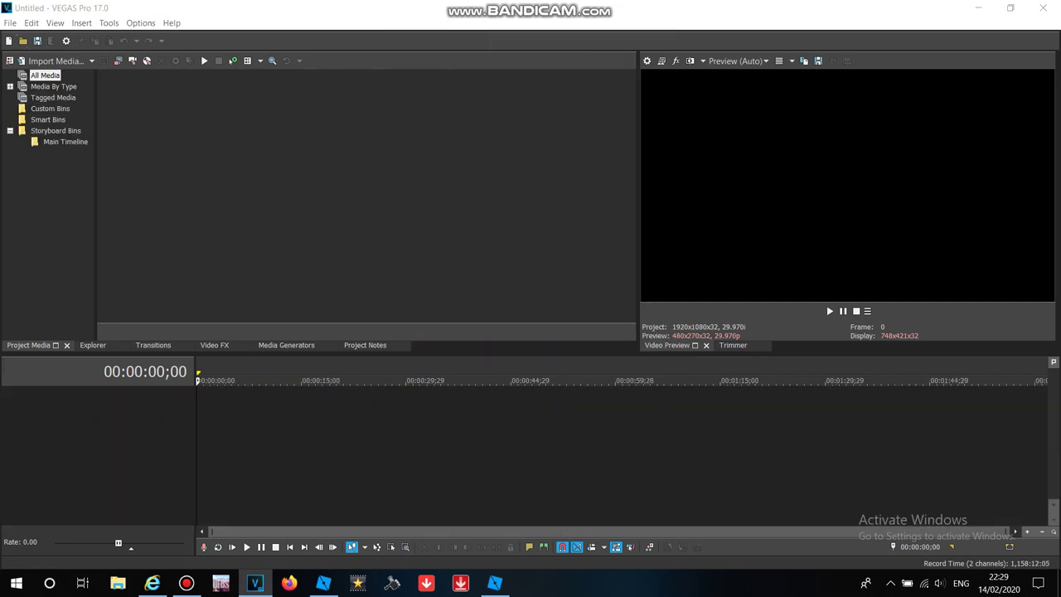
Open the Klasky Csupo Robot Logo (65fps HD) video from Downloads onto the timeline and place the cursor at 00:00:02:25
key("ctrl+o")
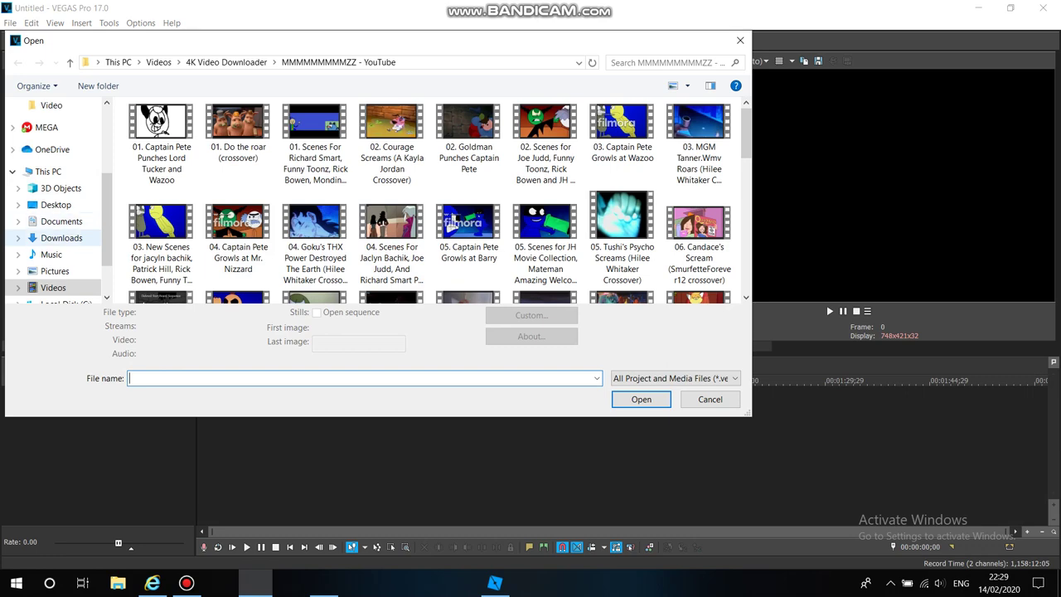
left_click(61, 238)
scroll(605, 131, "down", 3)
scroll(605, 131, "down", 5)
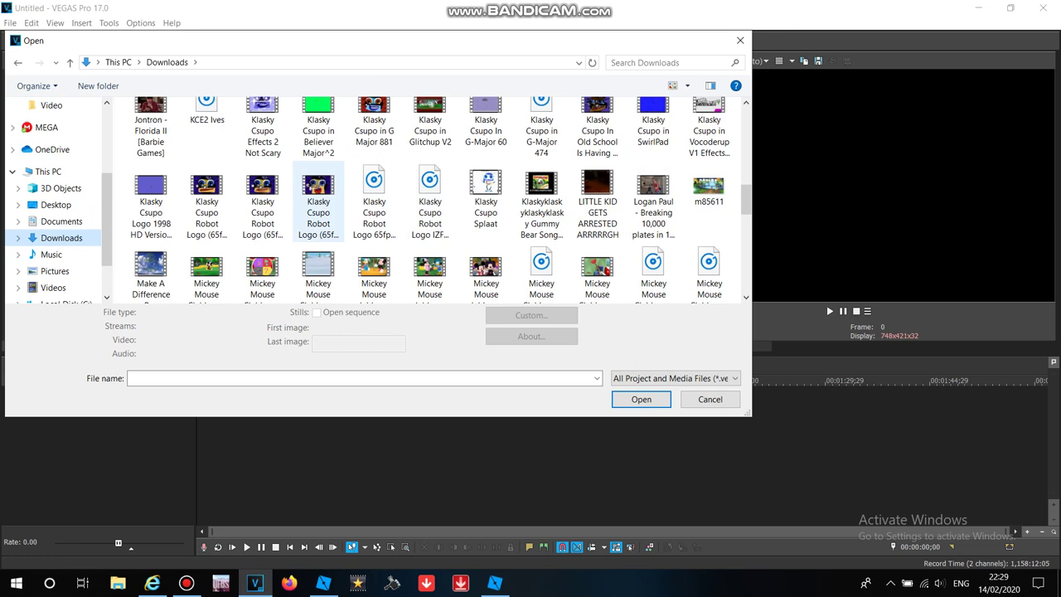
double_click(318, 203)
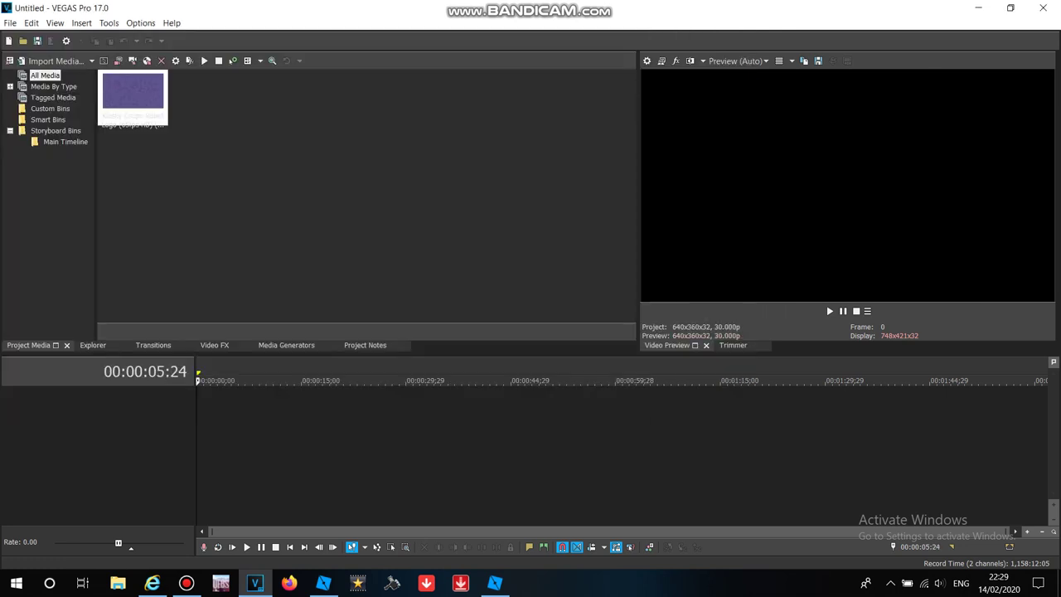
left_click(216, 442)
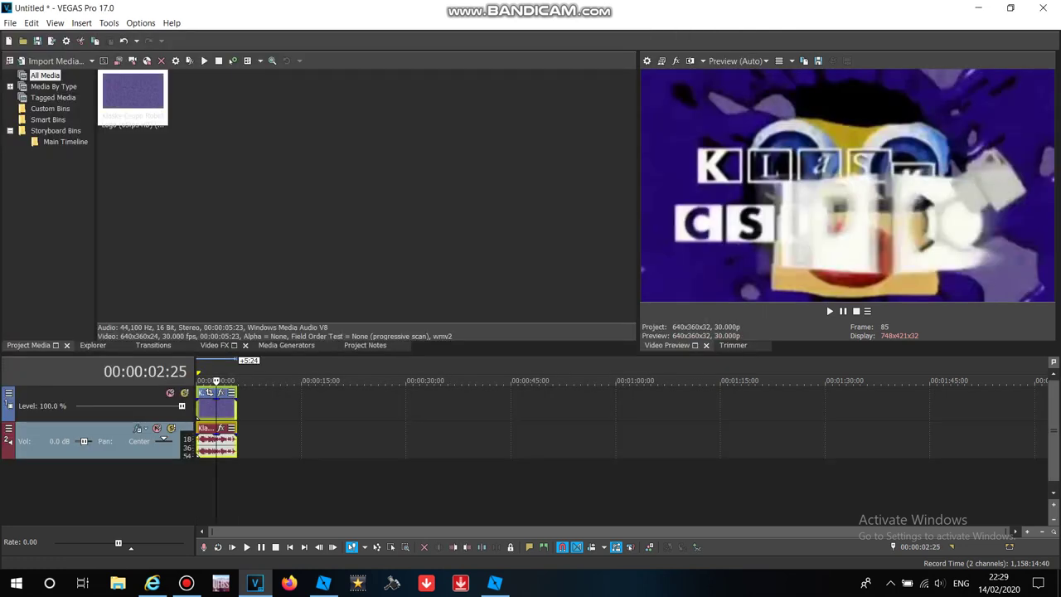
Add the G Major 1 filter package with Invert and HSL Adjust to the video event
left_click(214, 346)
left_click(220, 393)
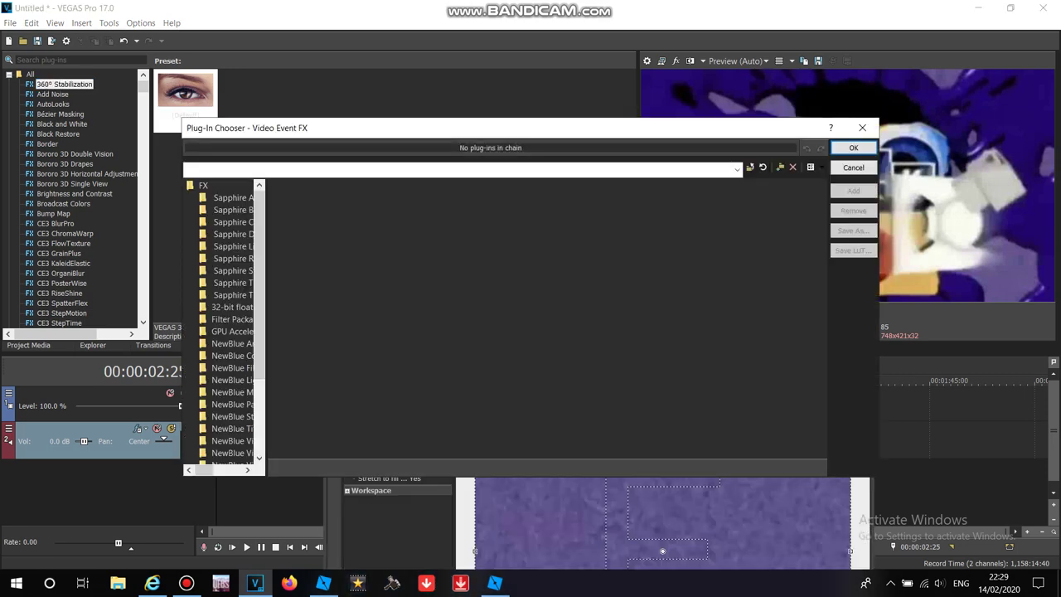
left_click_drag(334, 453, 628, 452)
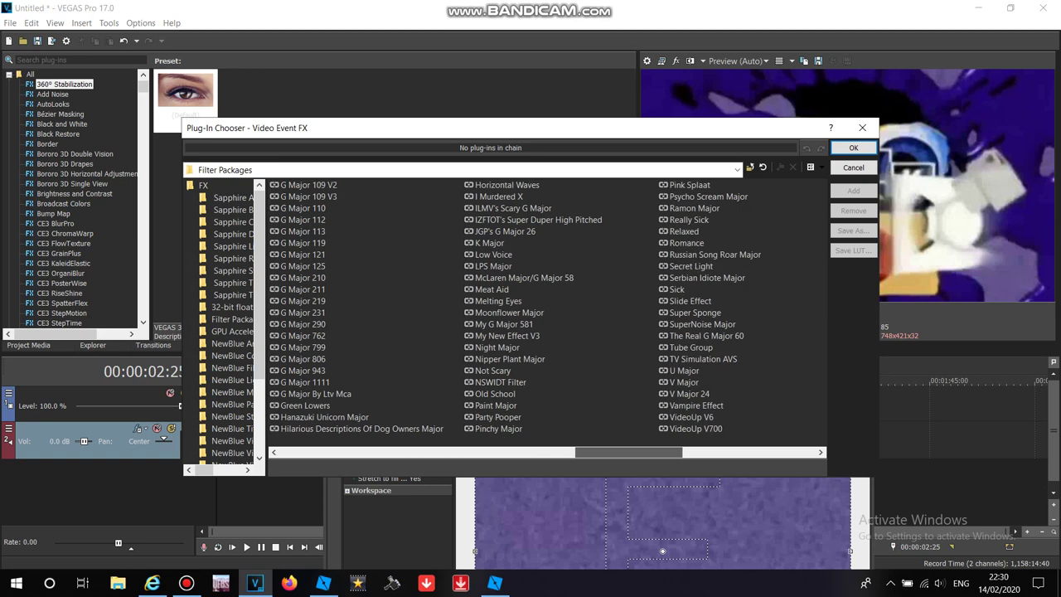
scroll(547, 306, "right", 1)
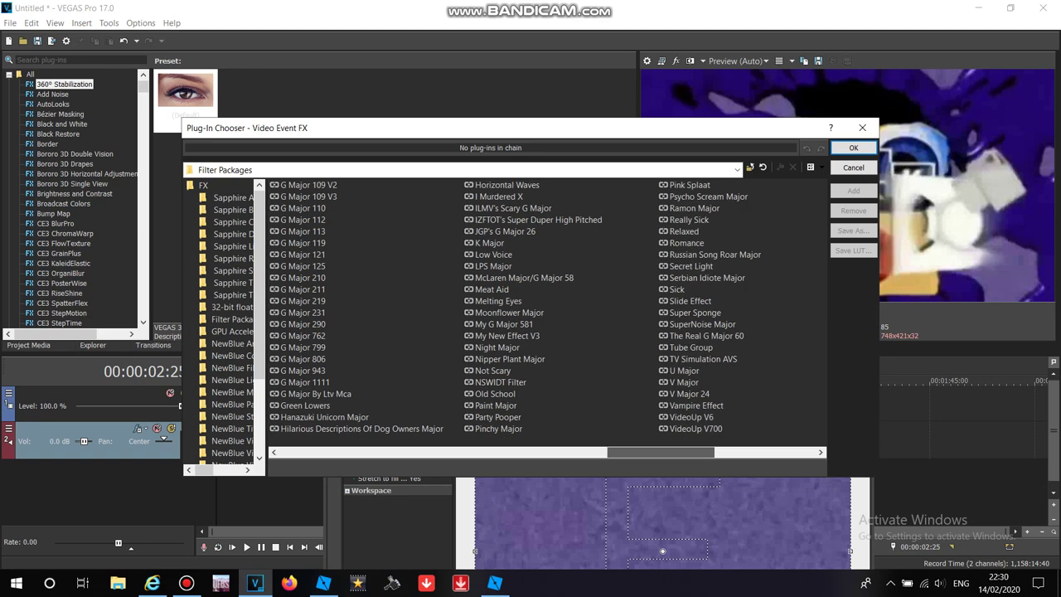
scroll(547, 319, "left", 10)
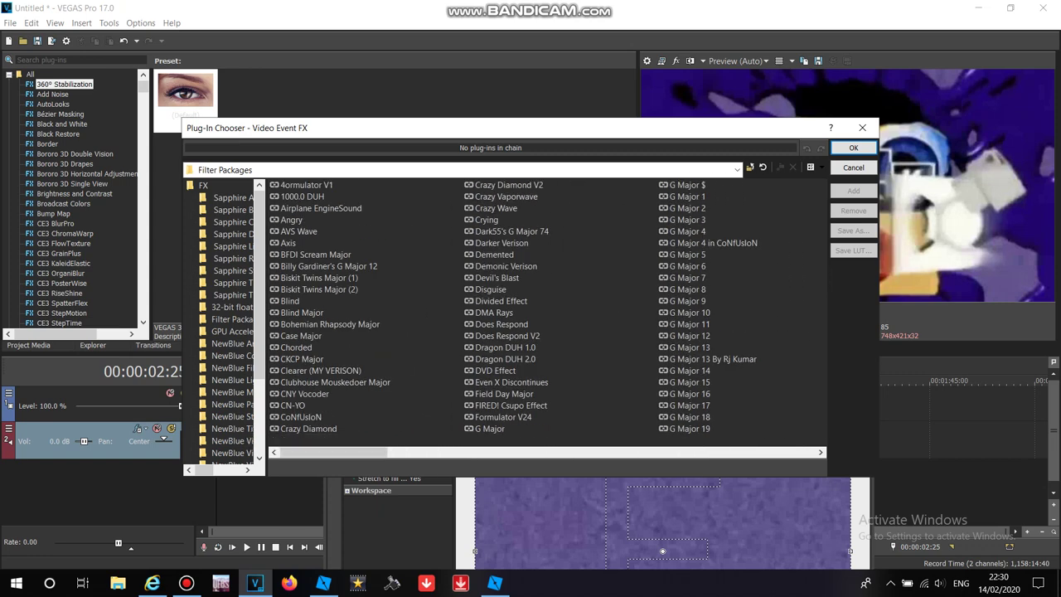
double_click(685, 196)
left_click(853, 148)
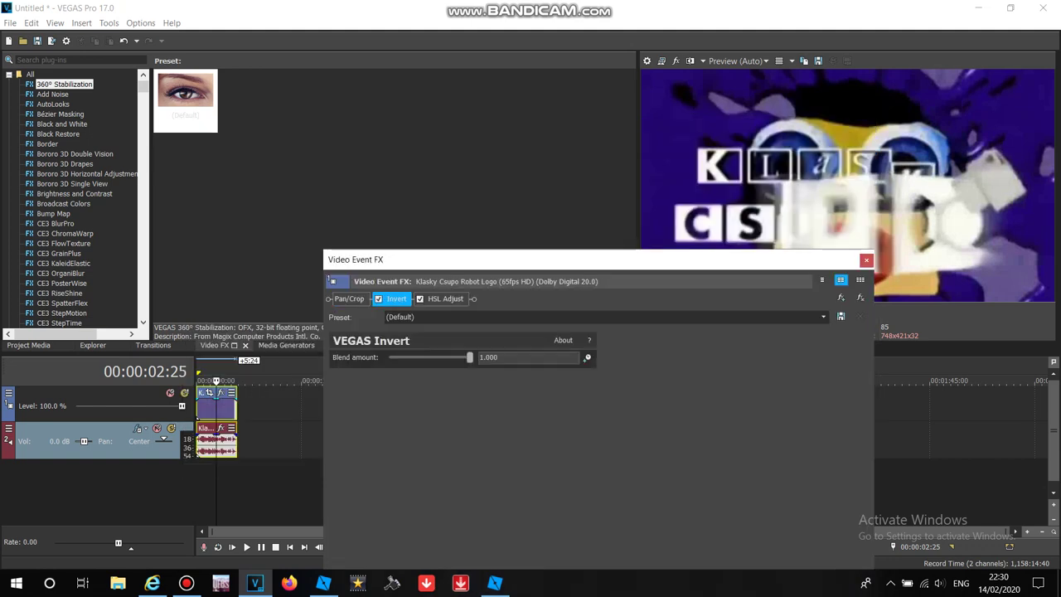
Set the HSL Adjust effect's Add to hue to 0.550 and compare the colours with the YouTube reference video
left_click(445, 299)
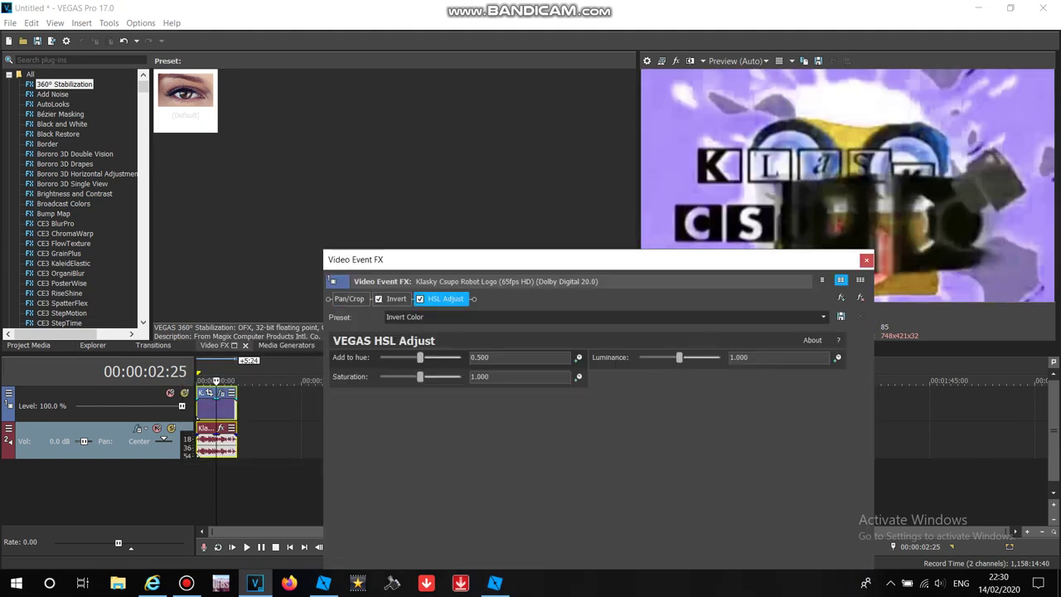
left_click_drag(420, 357, 423, 357)
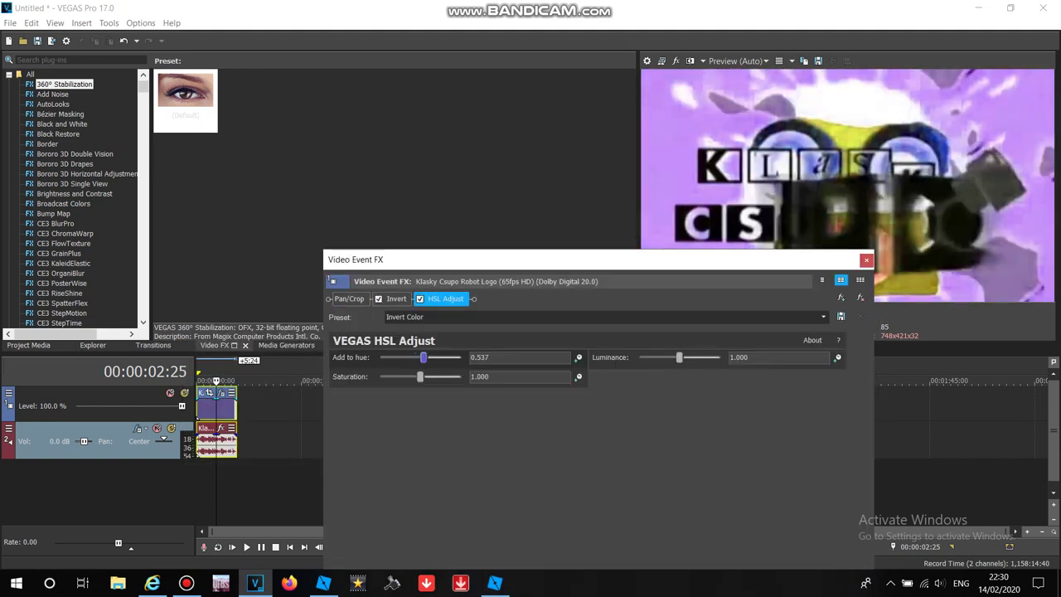
left_click_drag(490, 357, 480, 358)
type("50")
left_click(152, 583)
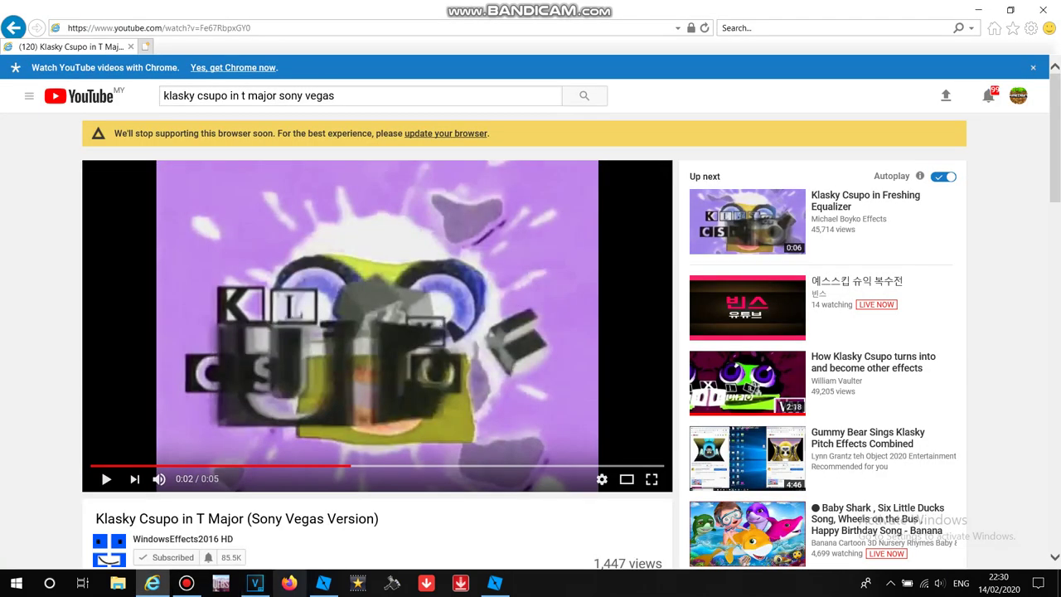
left_click(256, 583)
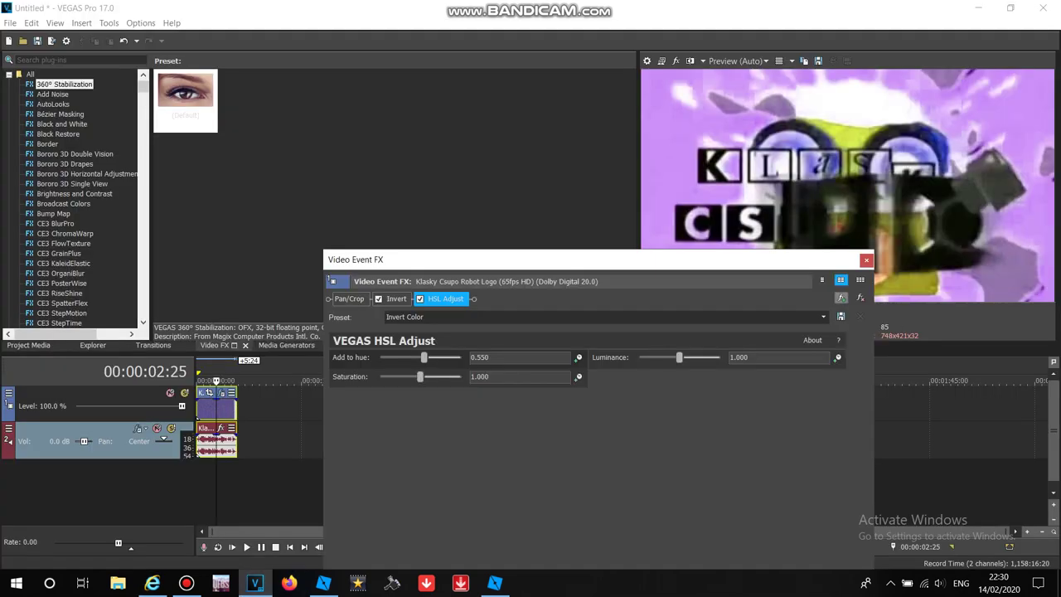
Save the video event's effect chain as a plug-in package named T Major and close its effects window
left_click(841, 297)
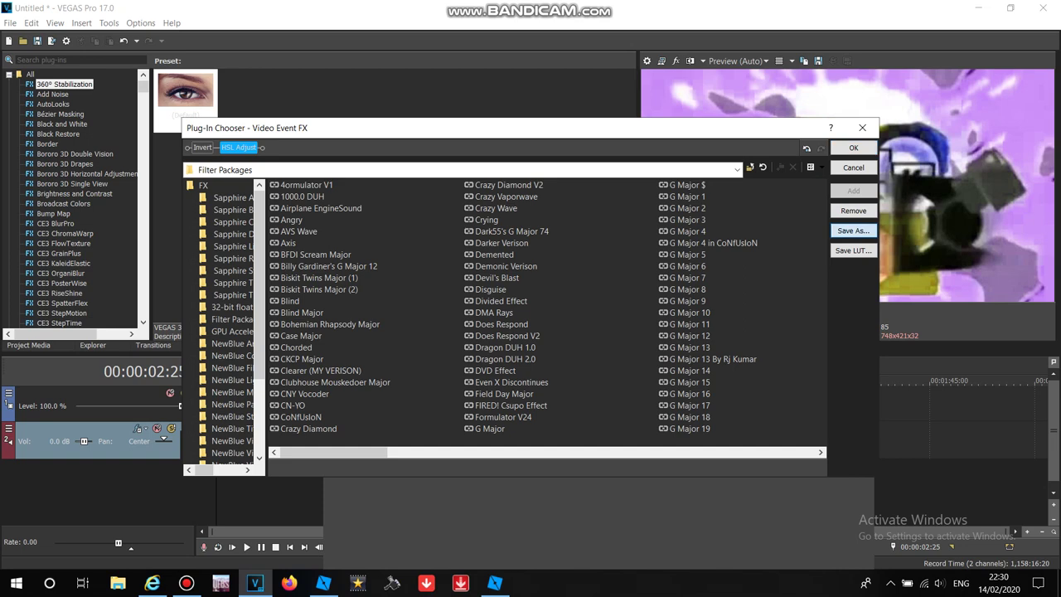
left_click(853, 231)
type("T Maj")
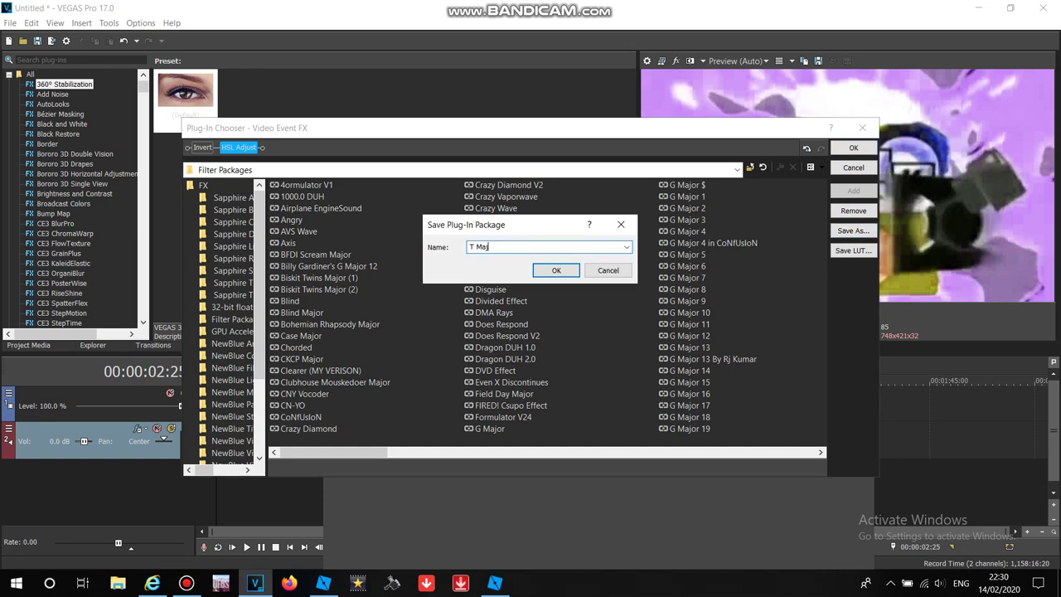
type("or")
left_click(556, 270)
left_click(853, 147)
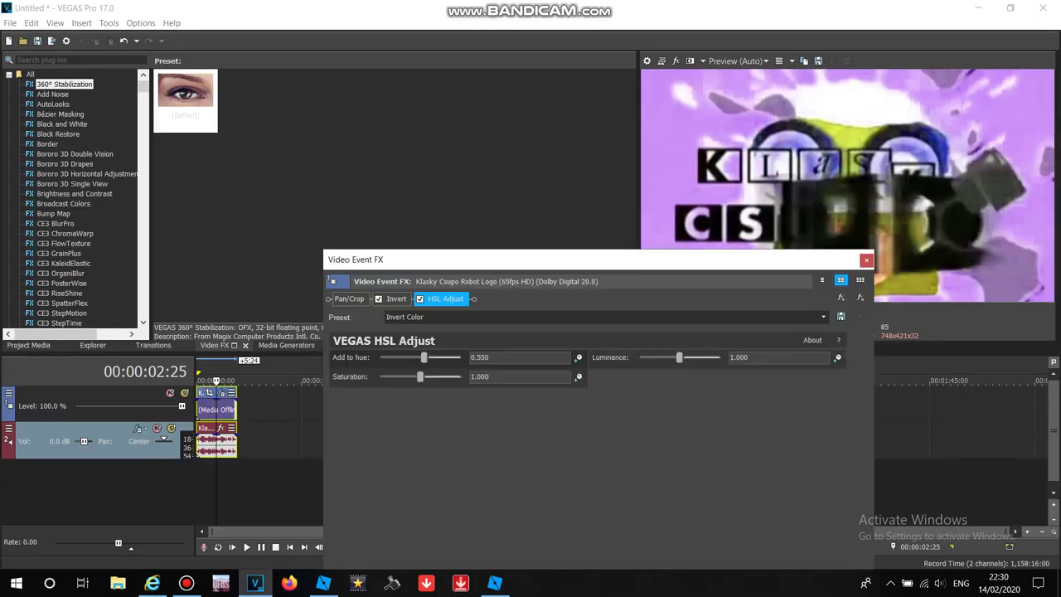
left_click(866, 260)
Raise the audio event's pitch by 10 semitones in its properties
right_click(220, 427)
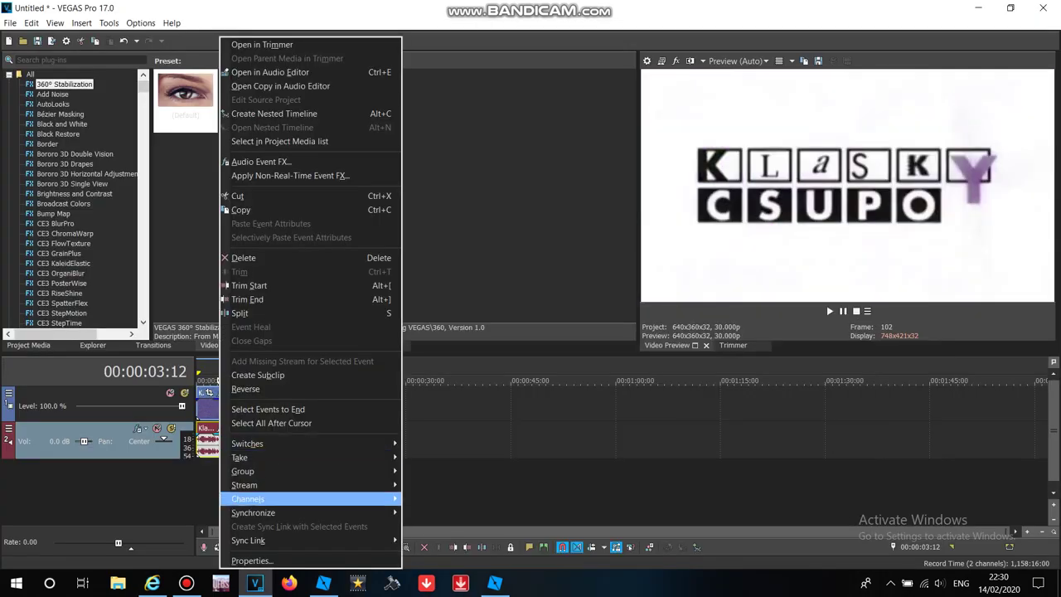
left_click(249, 560)
left_click(570, 239)
left_click(531, 267)
left_click(570, 257)
left_click(564, 410)
left_click(583, 310)
type("11")
key("Return")
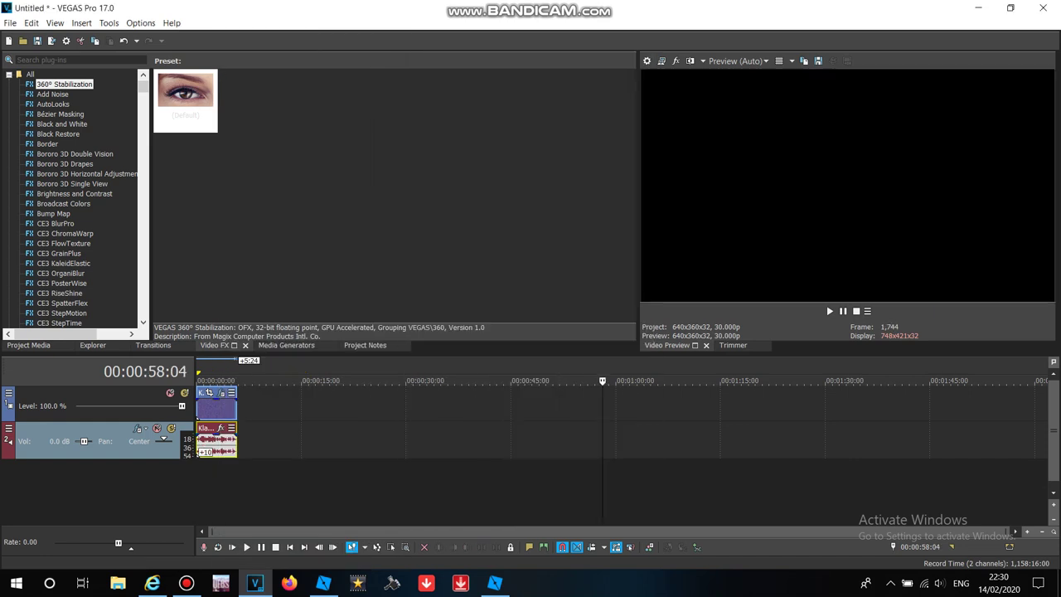
Play the edited clip and set the loop region to the full length of its audio event
key("space")
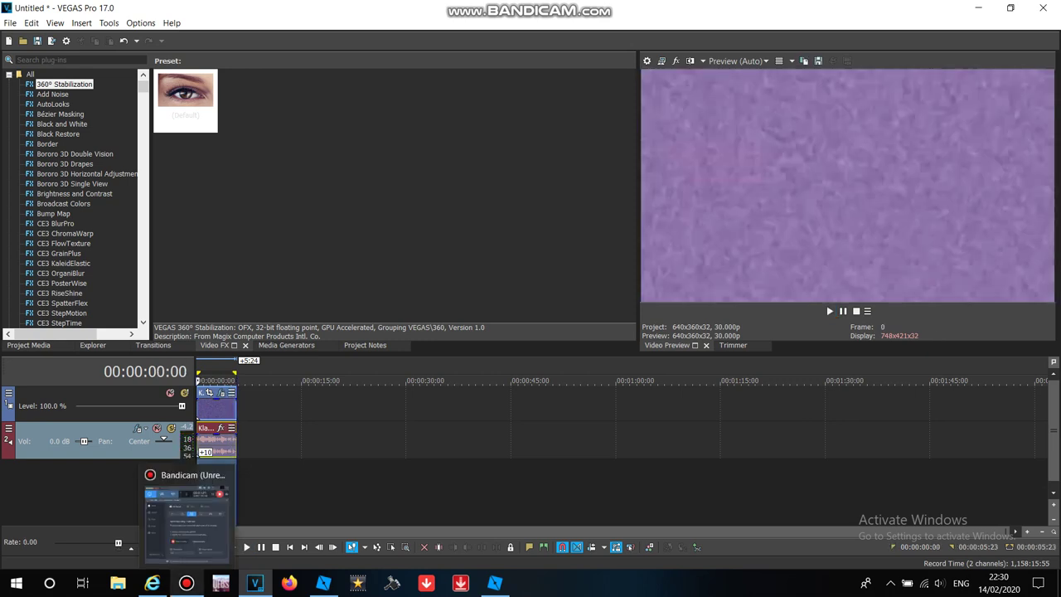
left_click(257, 446)
double_click(217, 444)
Render the loop region as Klasky Csupo in T Major.wmv using Windows Media Video V11 with the 4.8 Mbps HD 720-24p Video template
left_click(10, 23)
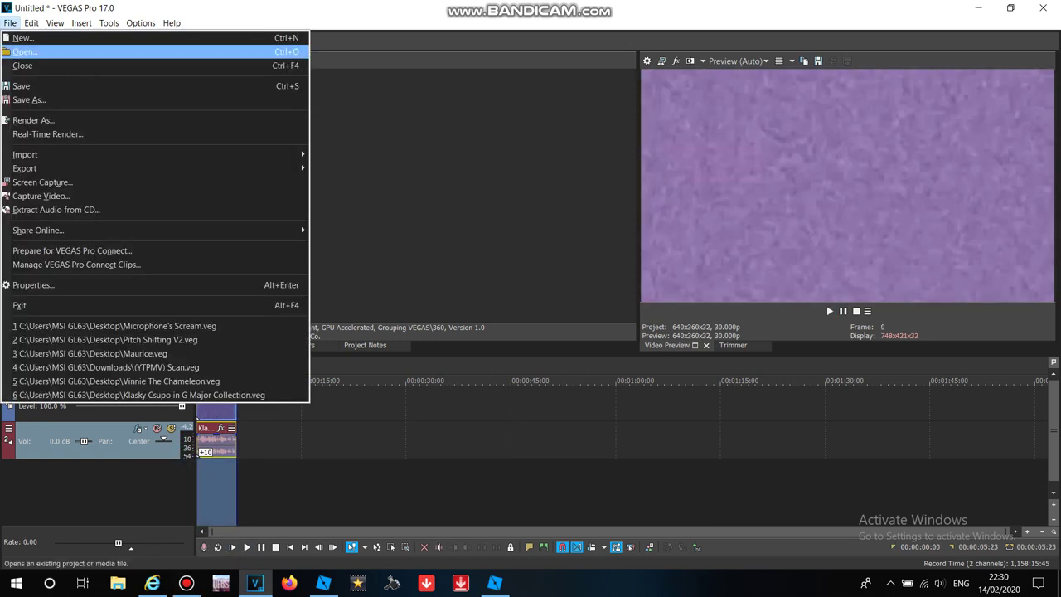
left_click(35, 120)
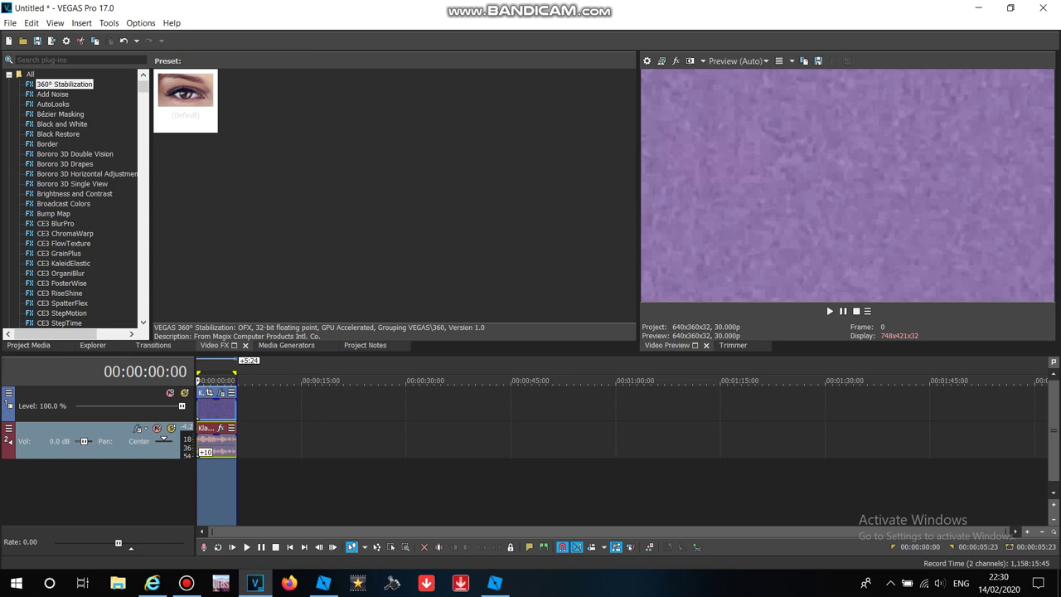
key("alt+f")
type("r")
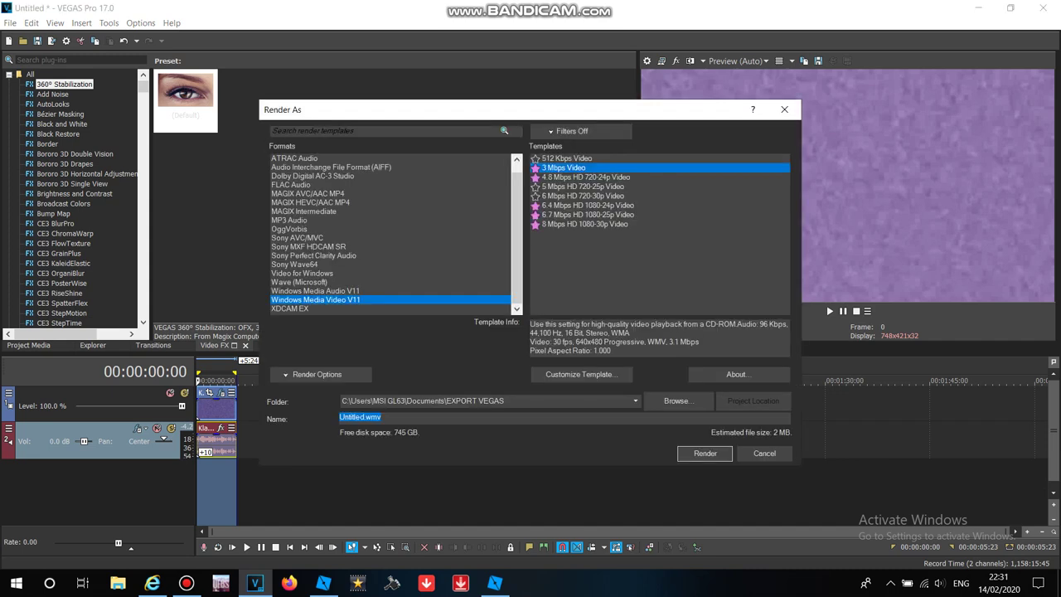
type("Klasky Csupo in G")
key("BackSpace")
type("T Major")
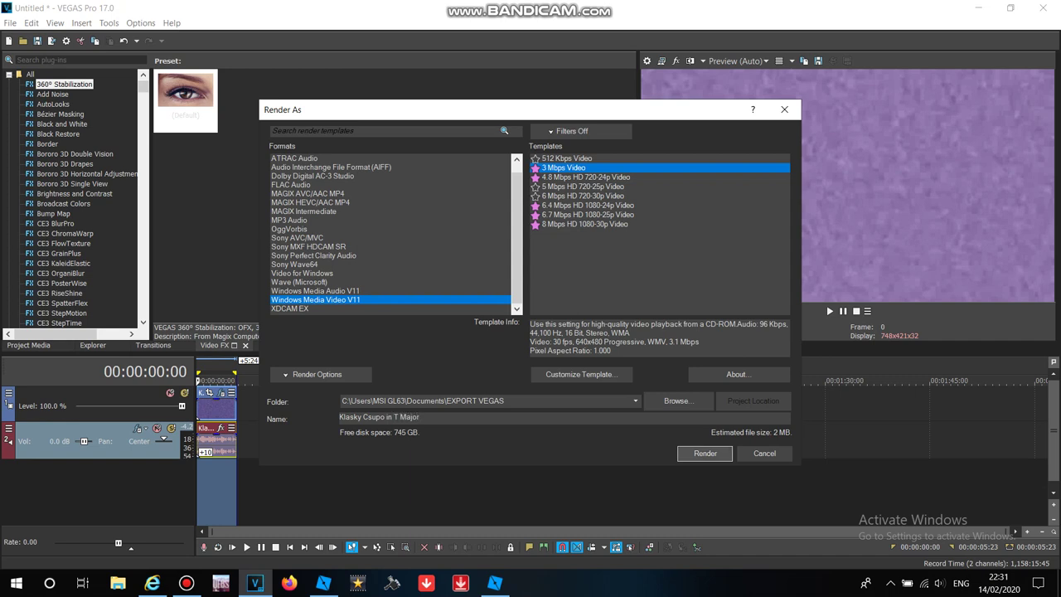
left_click(587, 178)
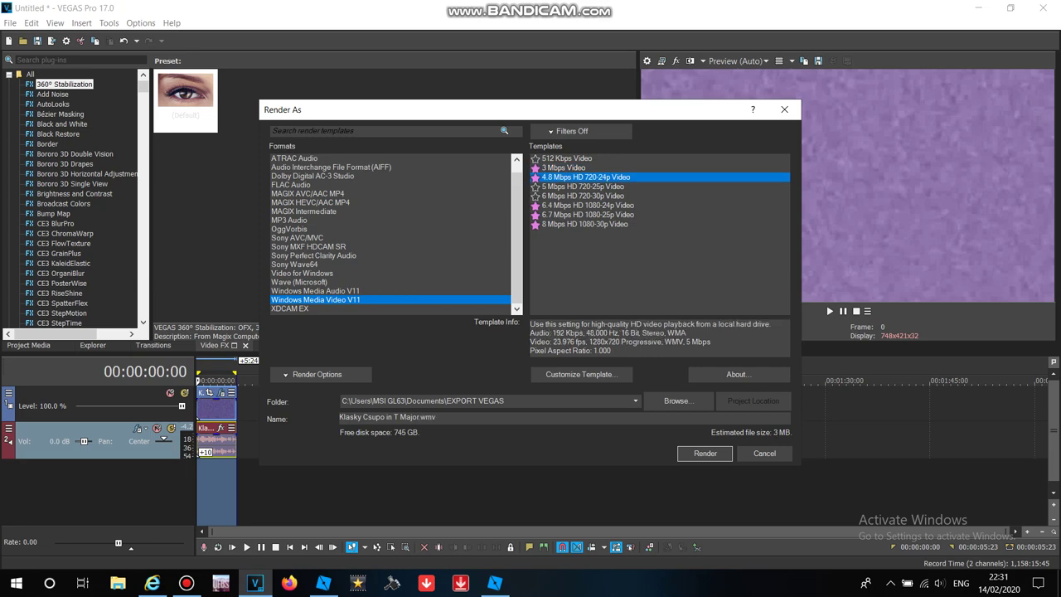
left_click(704, 454)
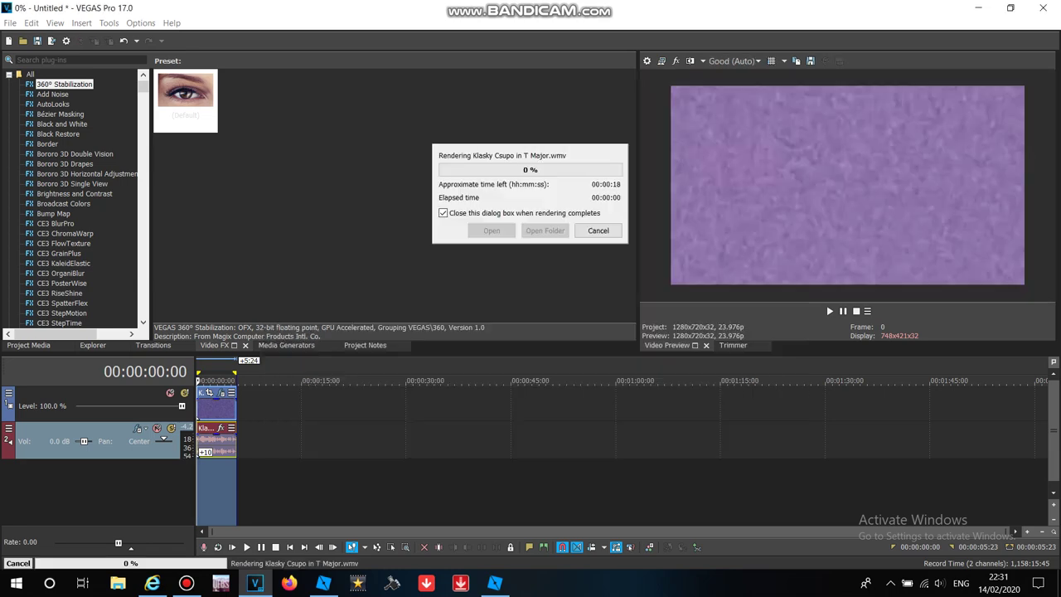
Switch to Internet Explorer, check on the render in VEGAS Pro, and open the file chooser on YouTube's upload page
left_click(151, 583)
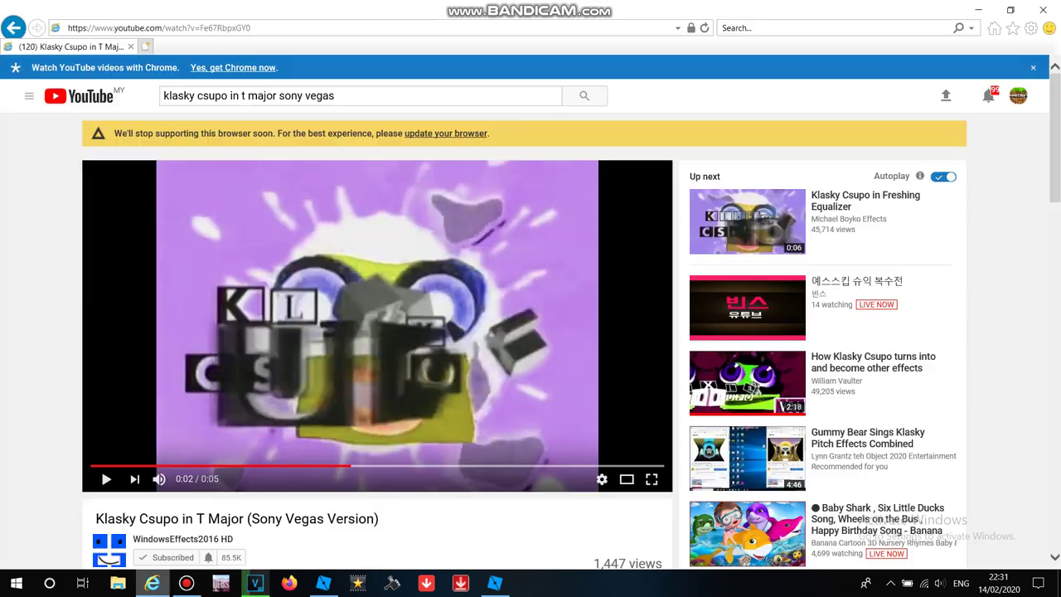
left_click(945, 96)
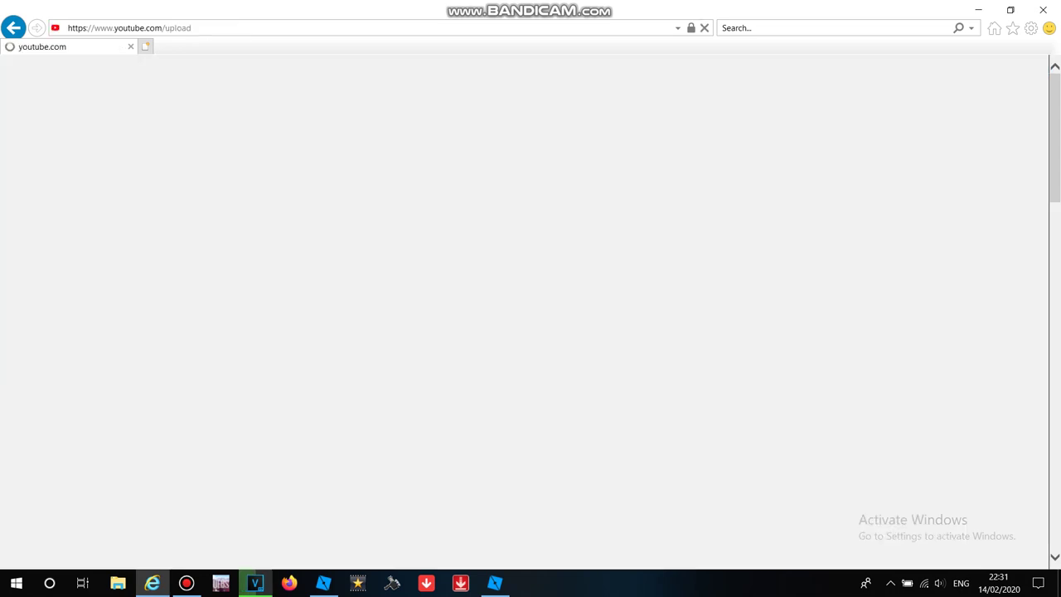
left_click(255, 583)
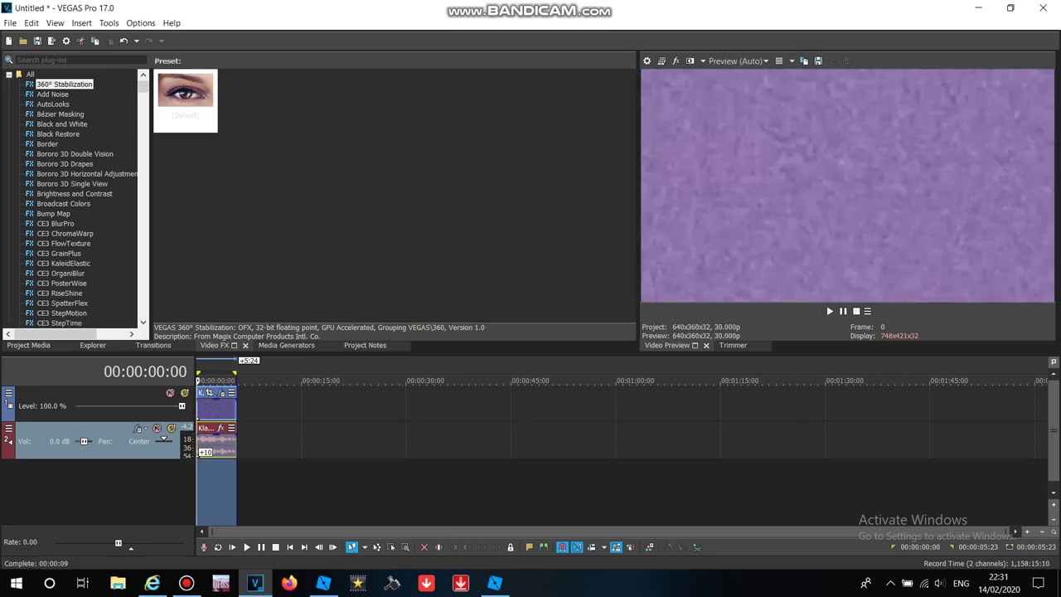
left_click(152, 583)
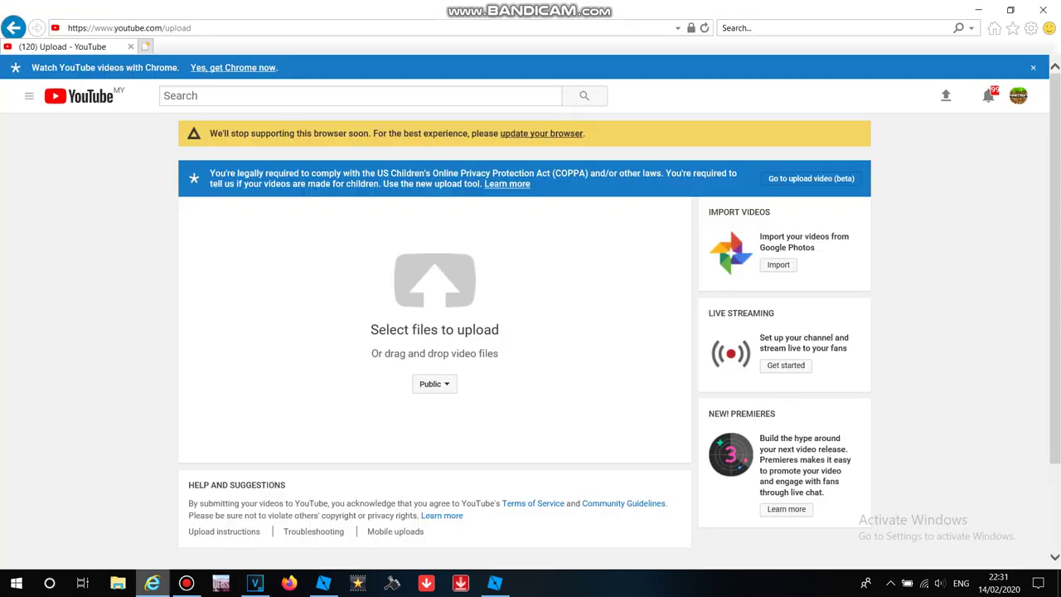
left_click(434, 280)
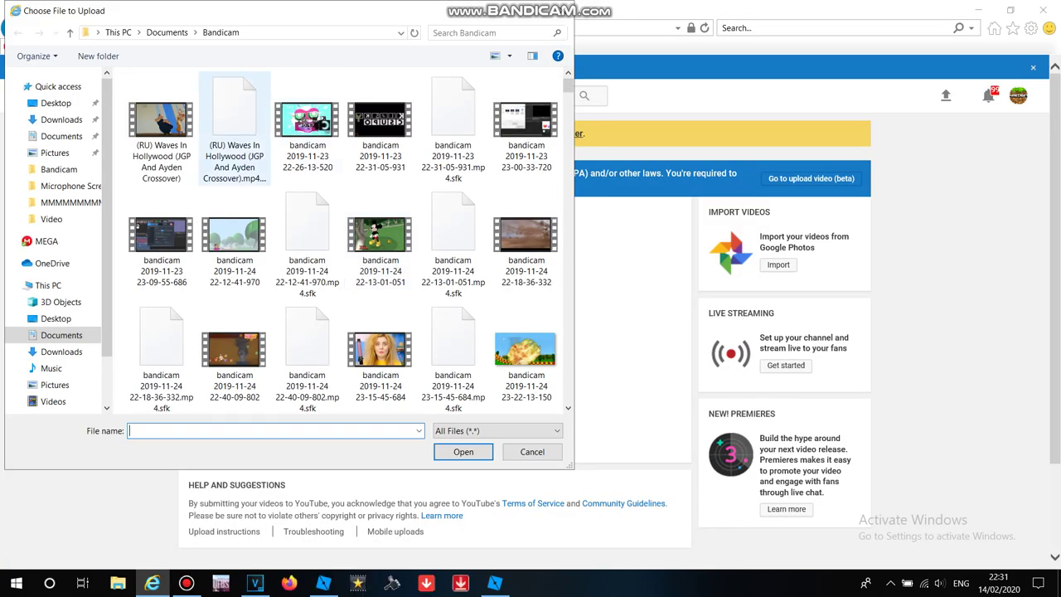
Search the EXPORT VEGAS folder in Documents for "klasky csupo in y"
left_click(61, 136)
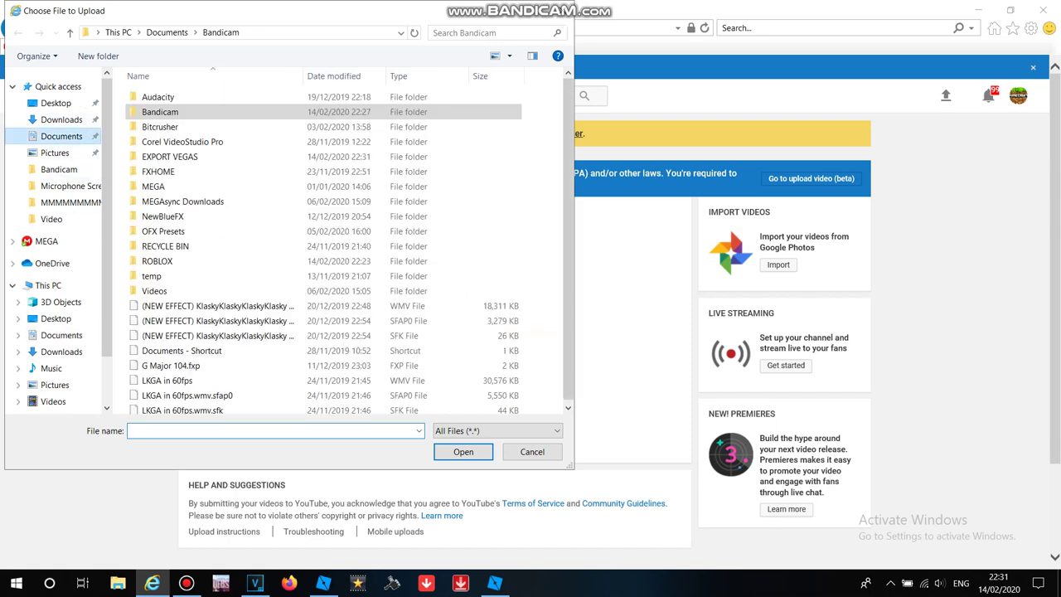
left_click(169, 172)
double_click(170, 157)
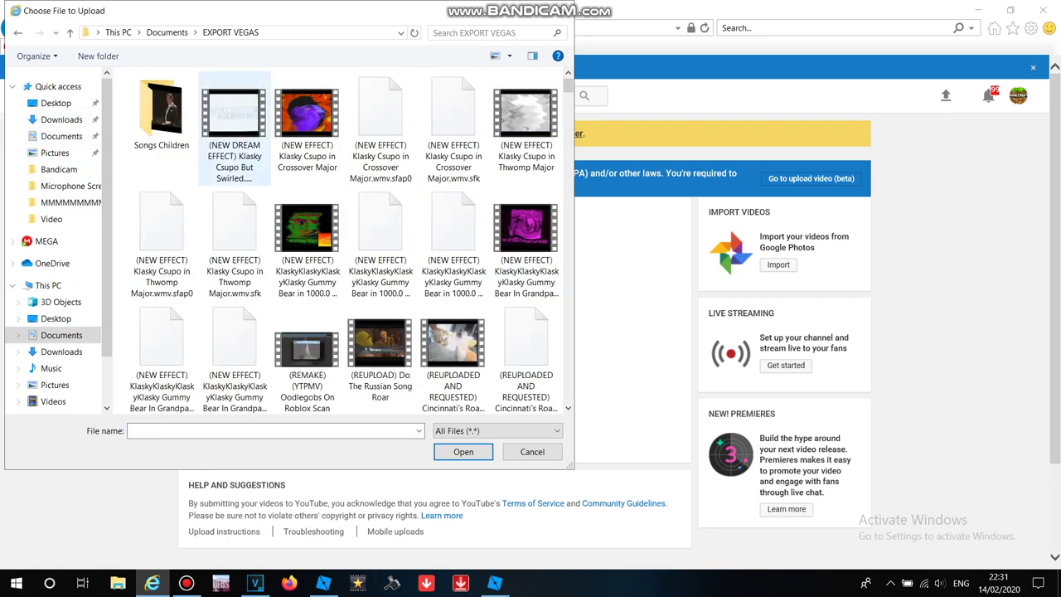
scroll(343, 240, "down", 5)
scroll(343, 240, "down", 15)
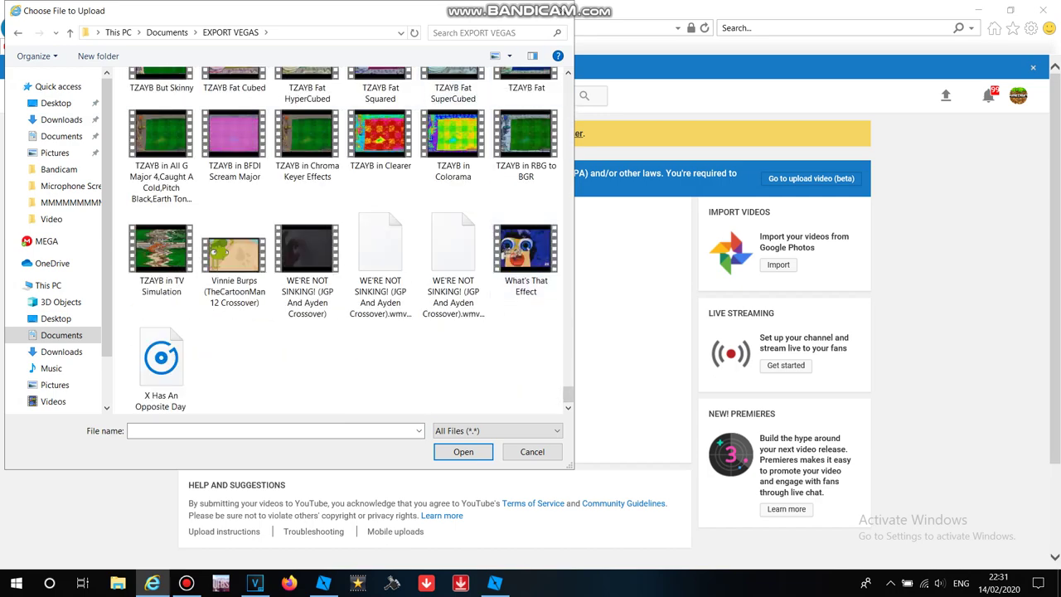
left_click(471, 33)
type("kla")
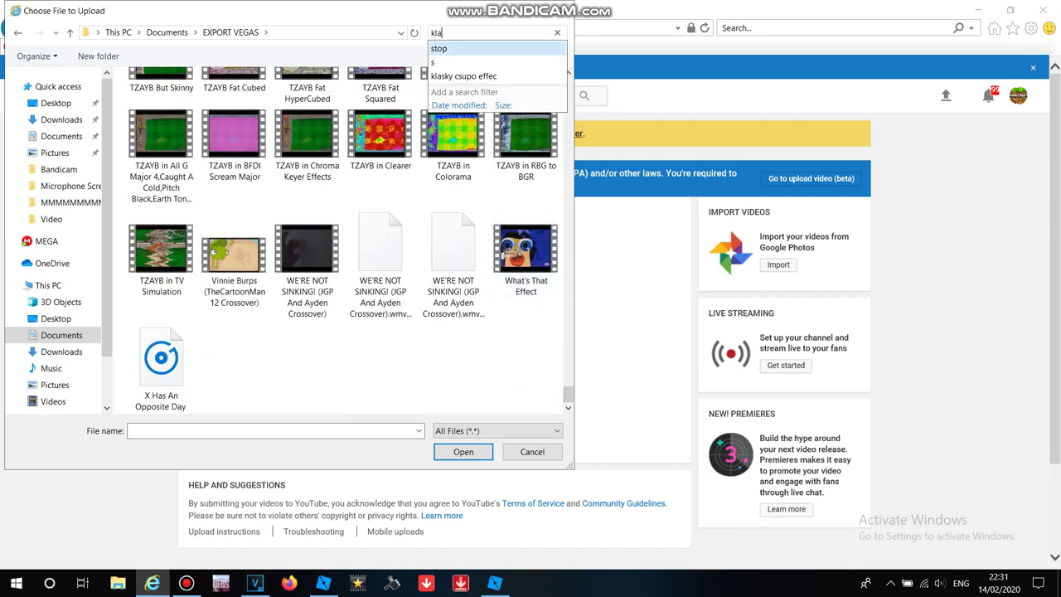
type("sky csupo")
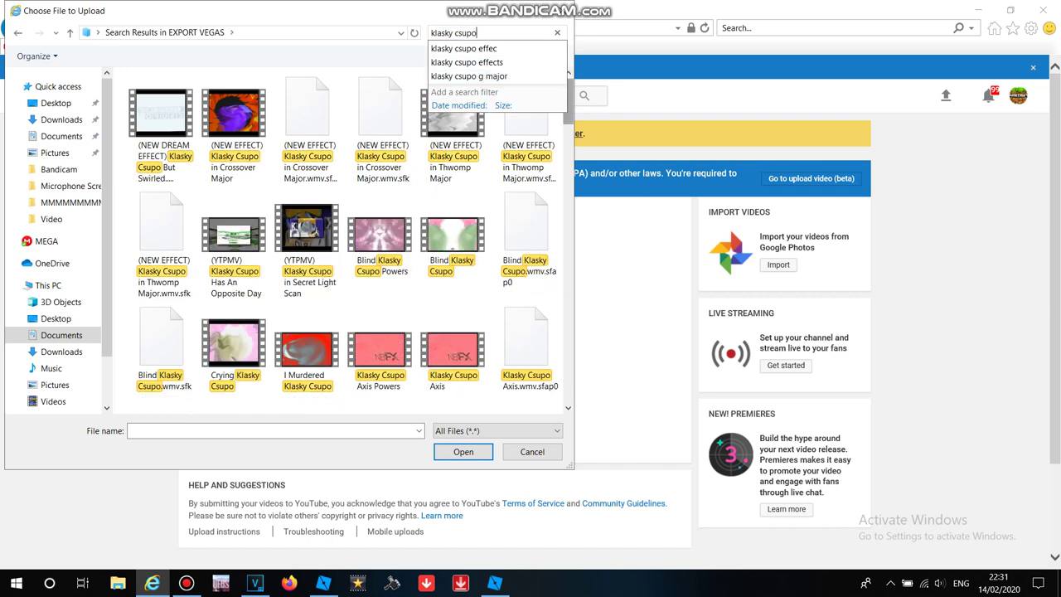
type(" in y")
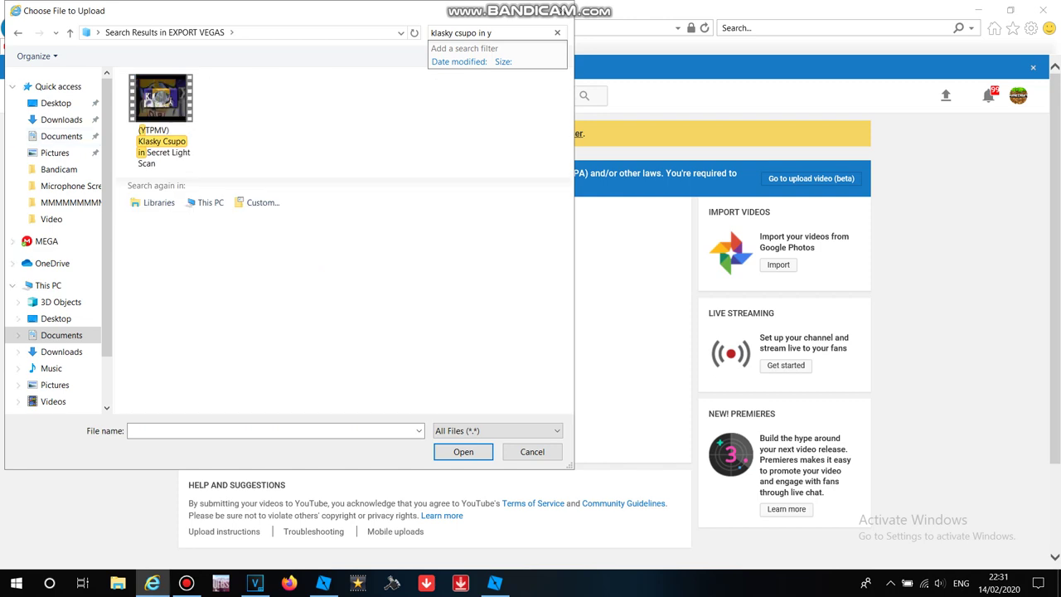
Switch to VEGAS Pro to check the output folder in the Render As dialog, and return to the browser
left_click(256, 583)
left_click(10, 22)
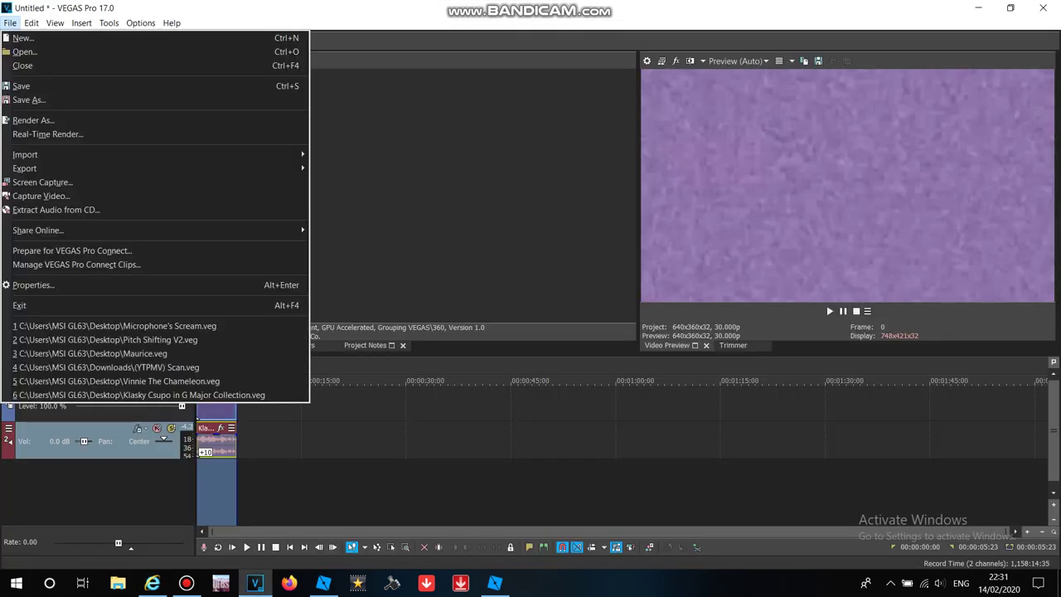
left_click(34, 121)
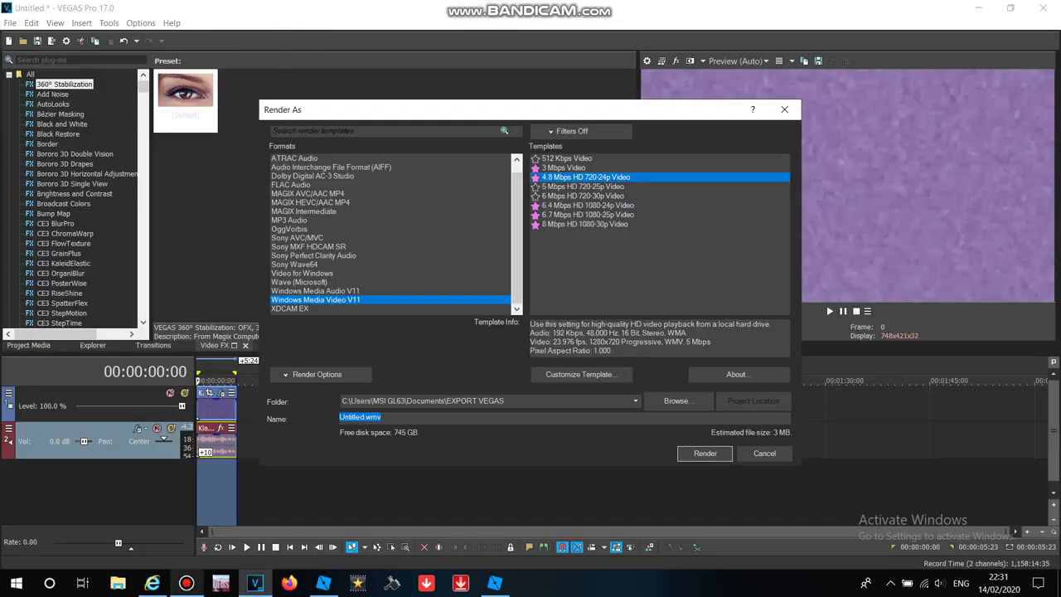
left_click(152, 583)
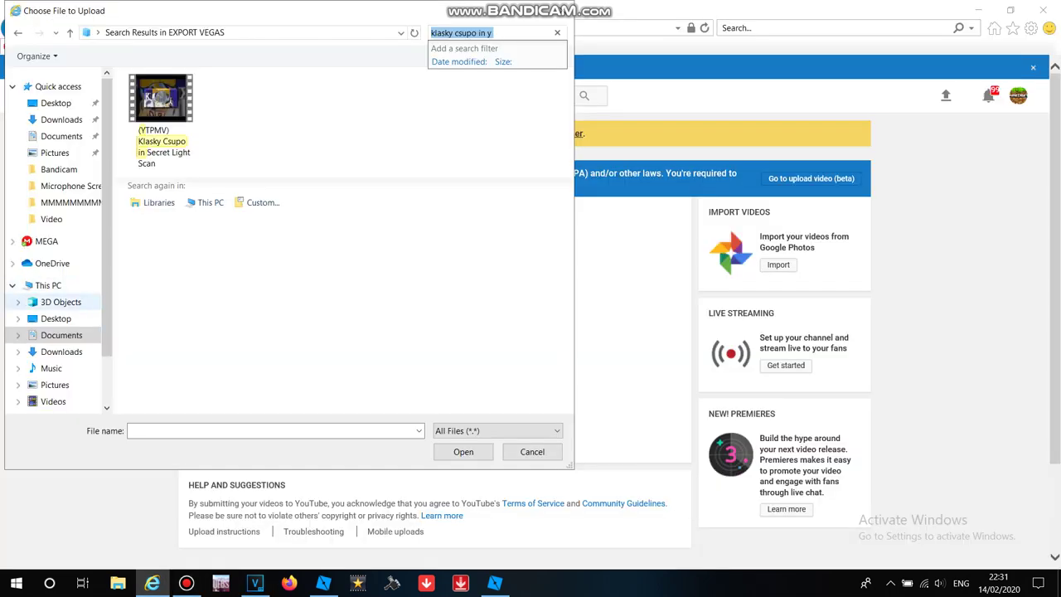
Find Klasky Csupo in T Major in Documents > EXPORT VEGAS by searching "t maj" and upload it
left_click(62, 335)
double_click(171, 156)
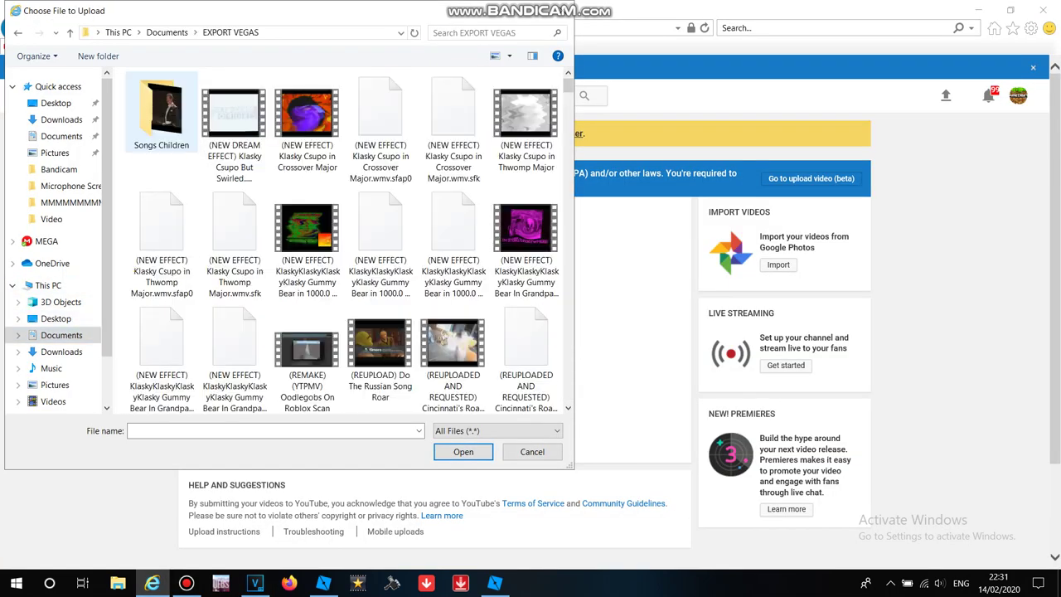
key("ctrl+e")
type("t m")
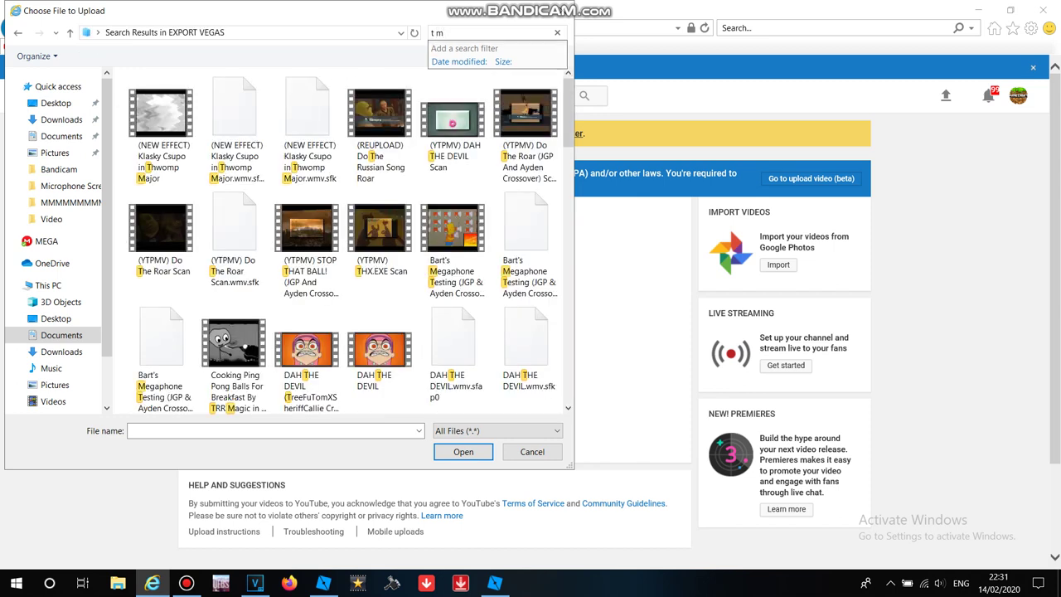
type("aj")
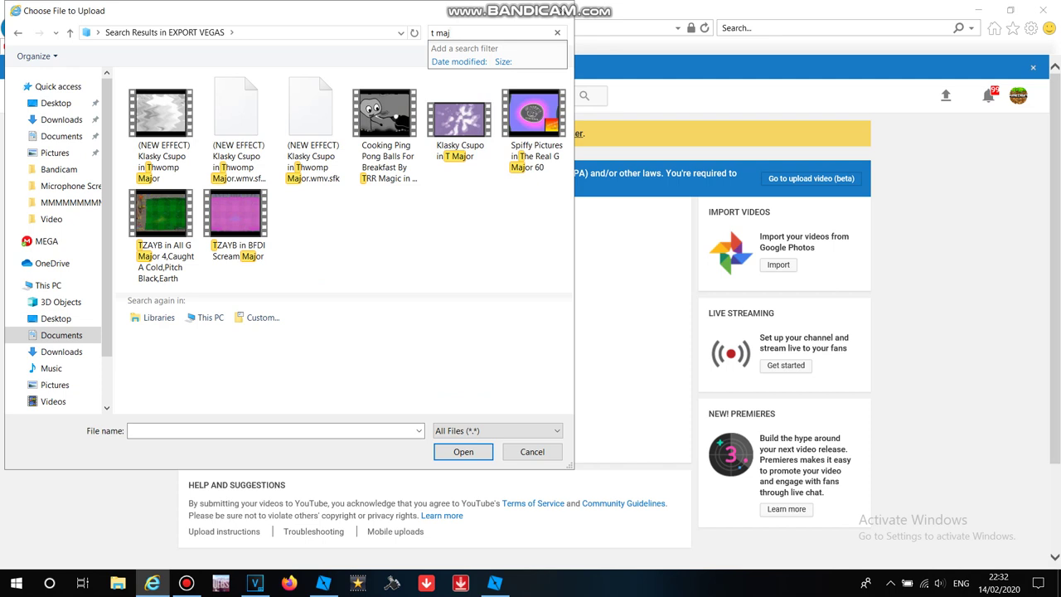
left_click(460, 133)
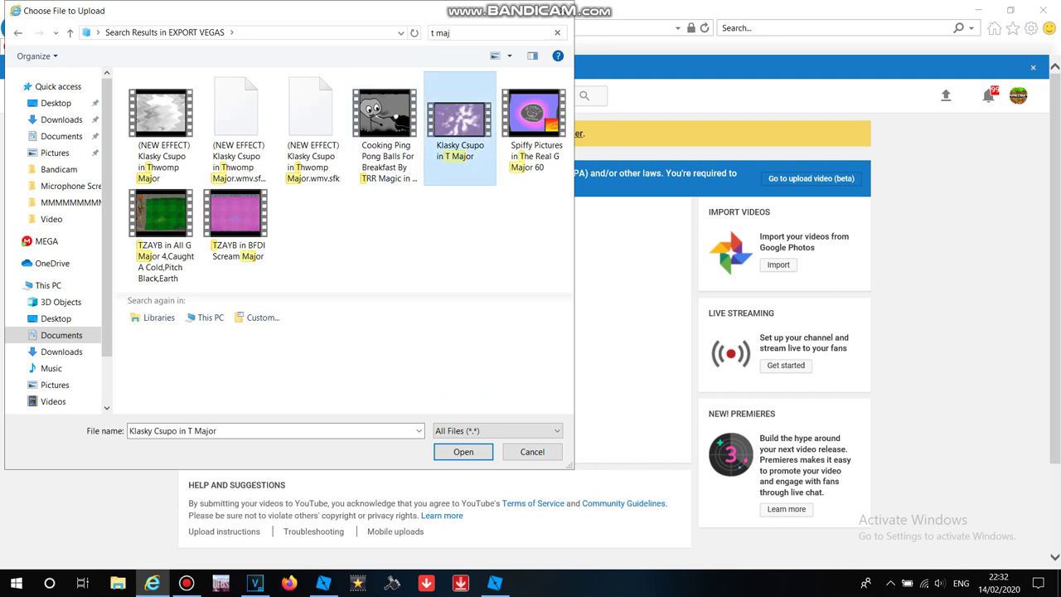
key("Return")
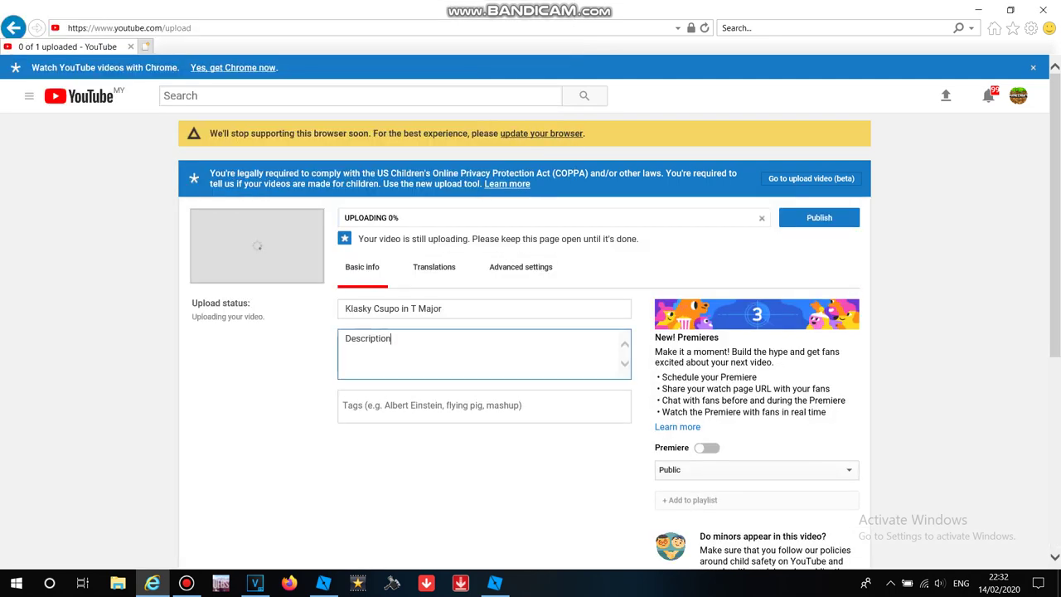
Set the uploaded video's licence to Creative Commons - Attribution
left_click(521, 267)
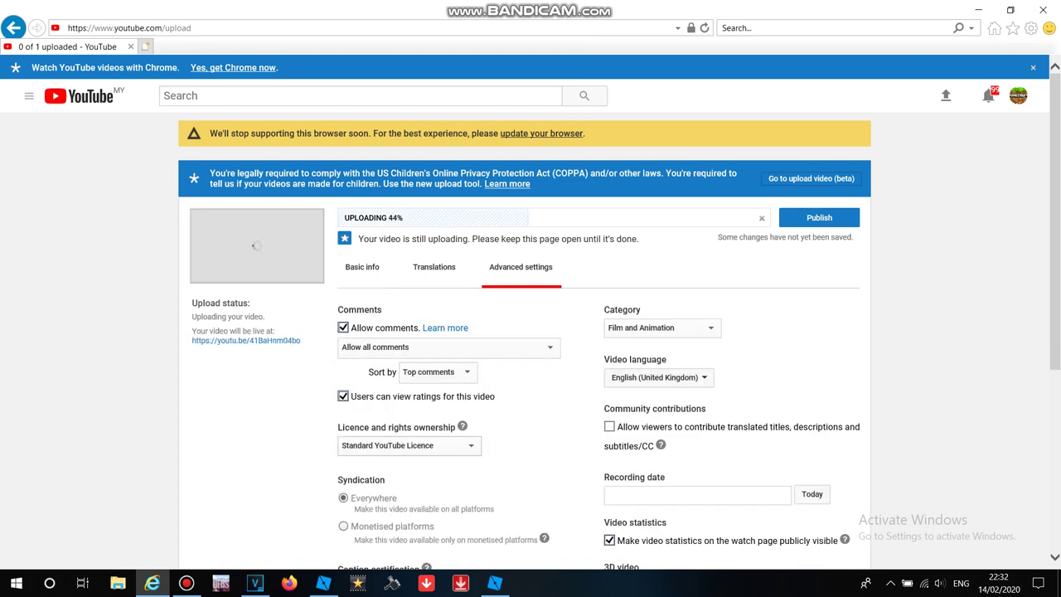
left_click(409, 445)
left_click(398, 455)
Start the video description with "Video:" and "Invert" on separate lines
left_click(362, 267)
left_click(478, 354)
type("Video")
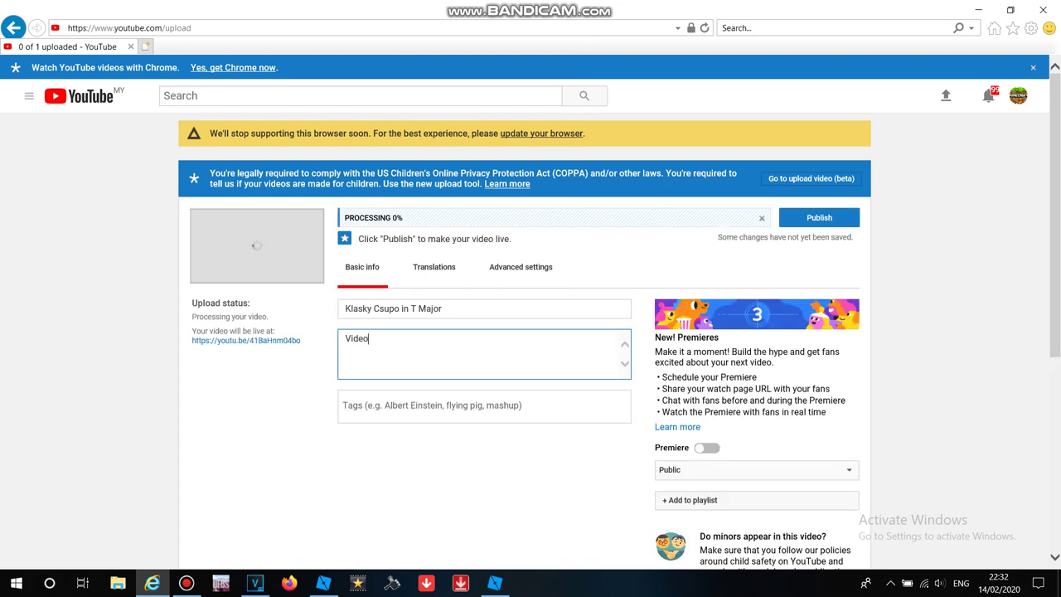
type(":Invert")
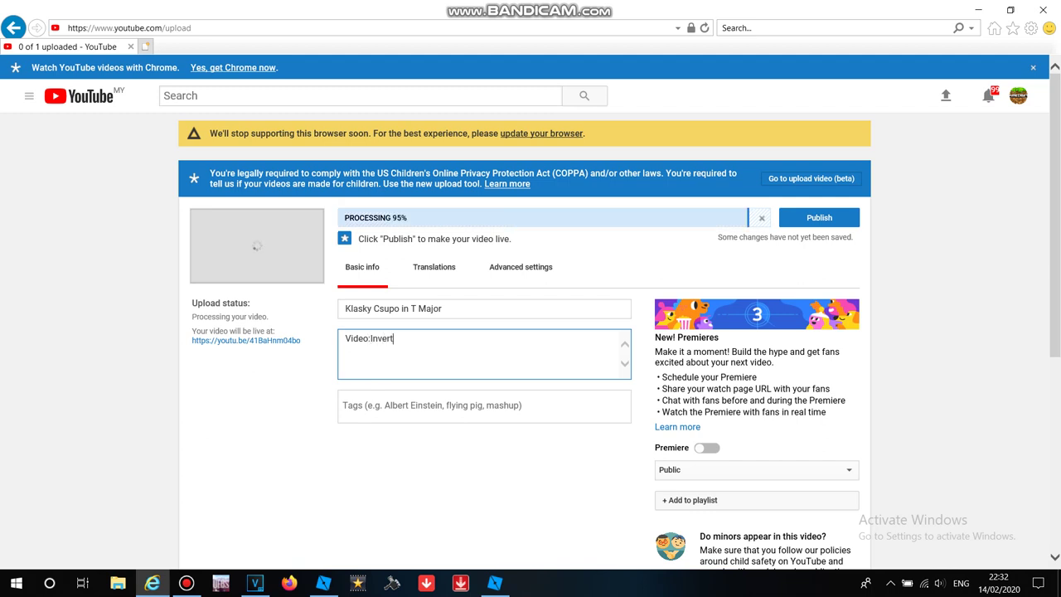
key("Return")
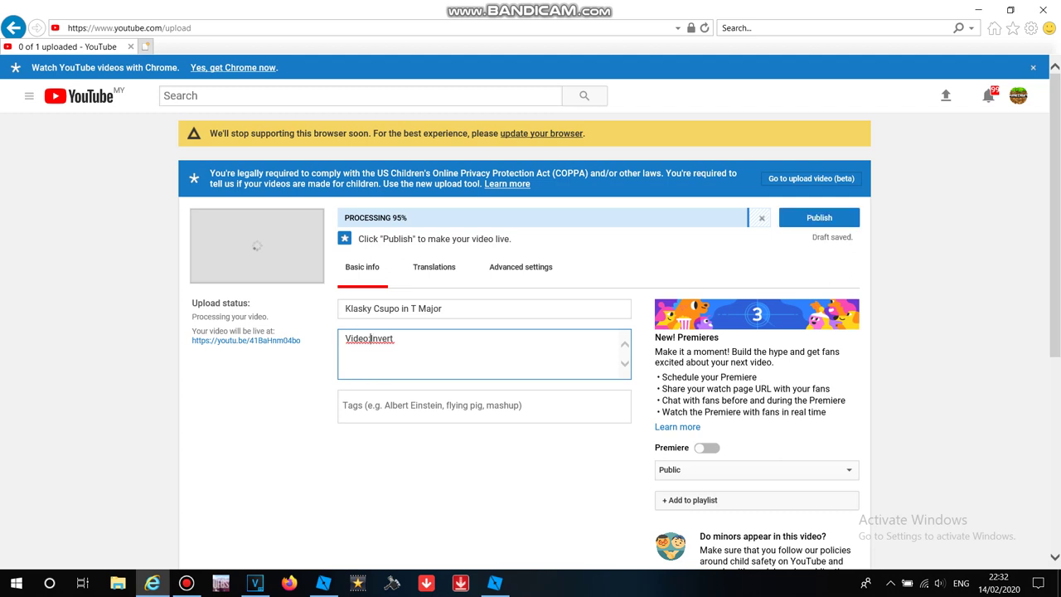
key("Return")
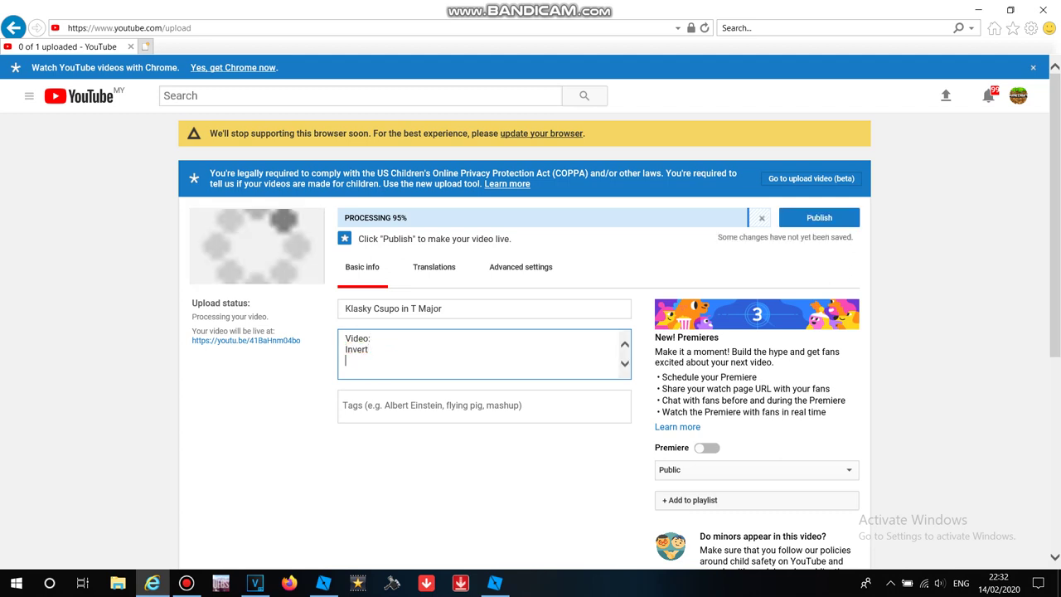
Add the lines "HSL Adjust:" and "Hue:0.550" to the video description
type("HSL Adjust: ")
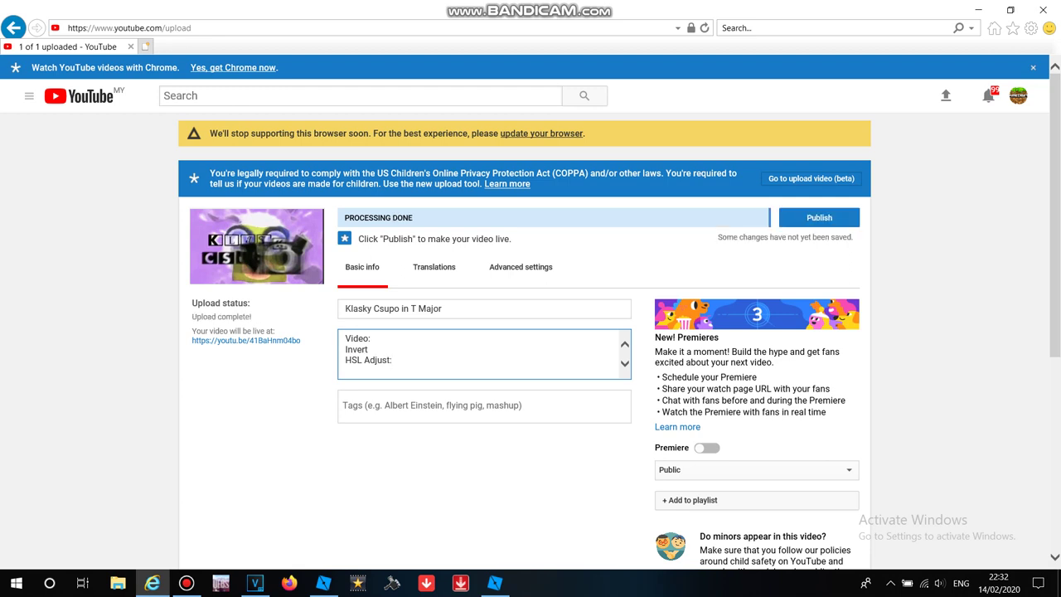
type("Hue")
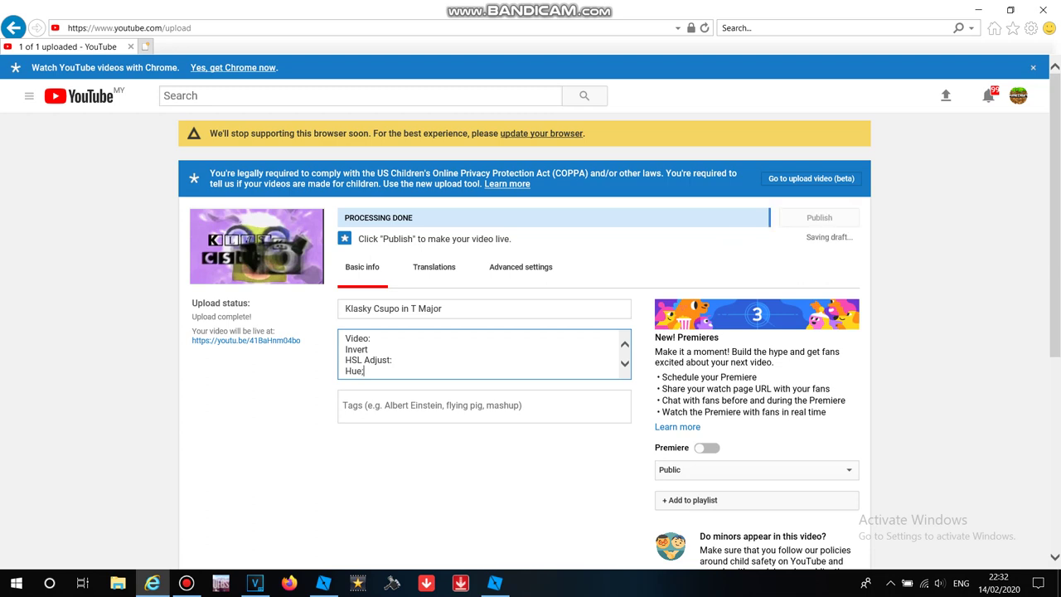
type(":0.550")
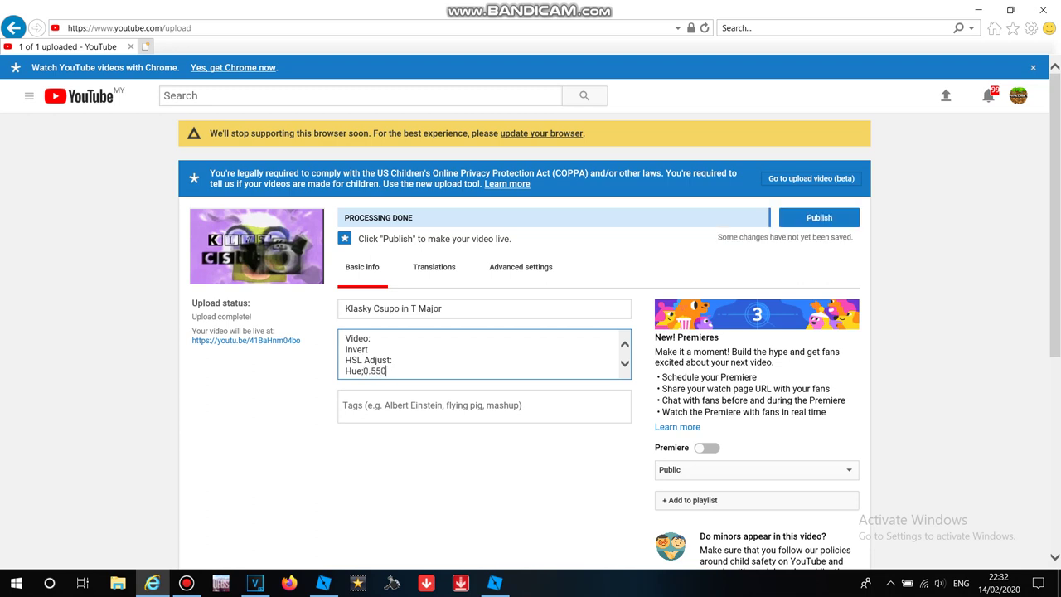
key("Return")
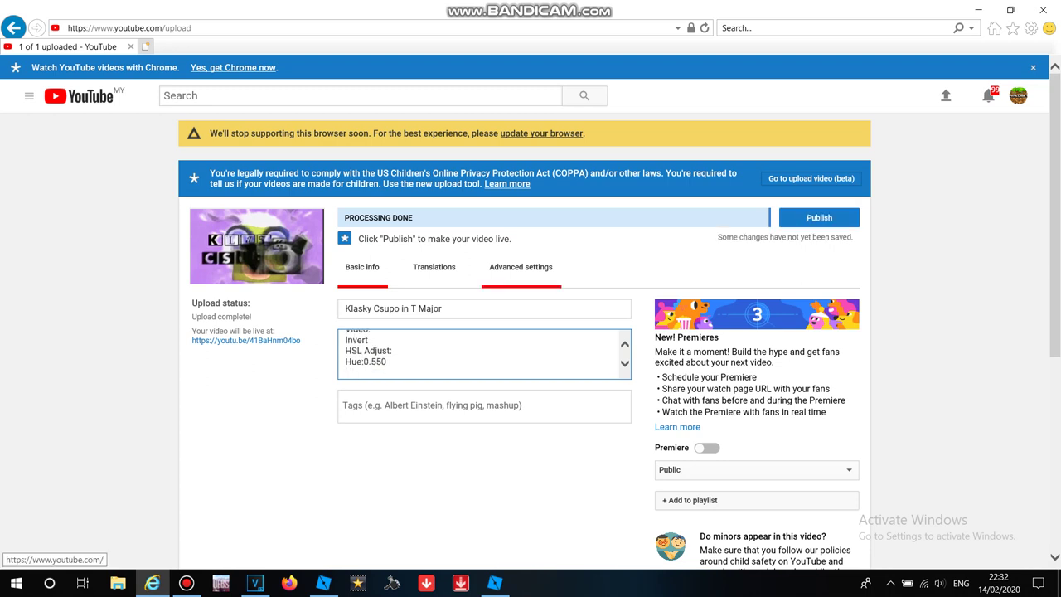
Add the line "Pitch:+10" to the description and publish the video from its advanced settings
left_click(521, 267)
left_click(362, 267)
left_click(414, 372)
type("Pitch")
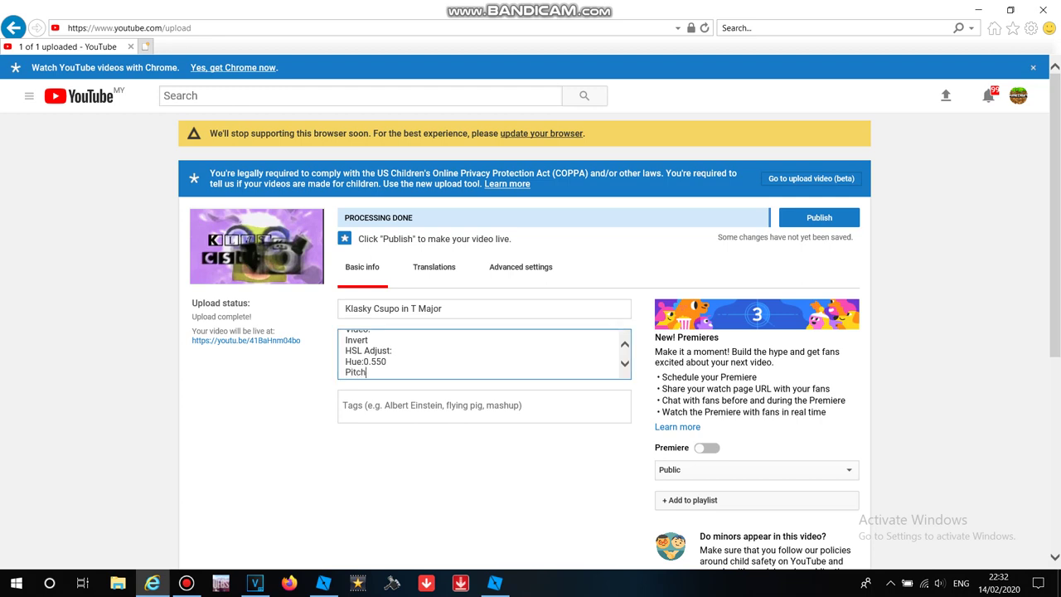
type(":")
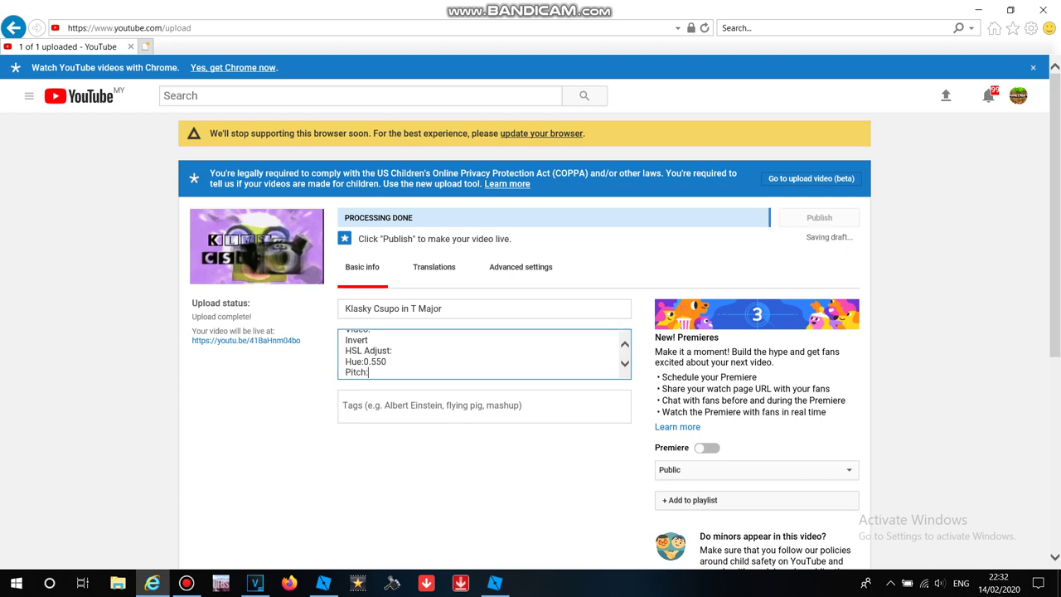
type("+10")
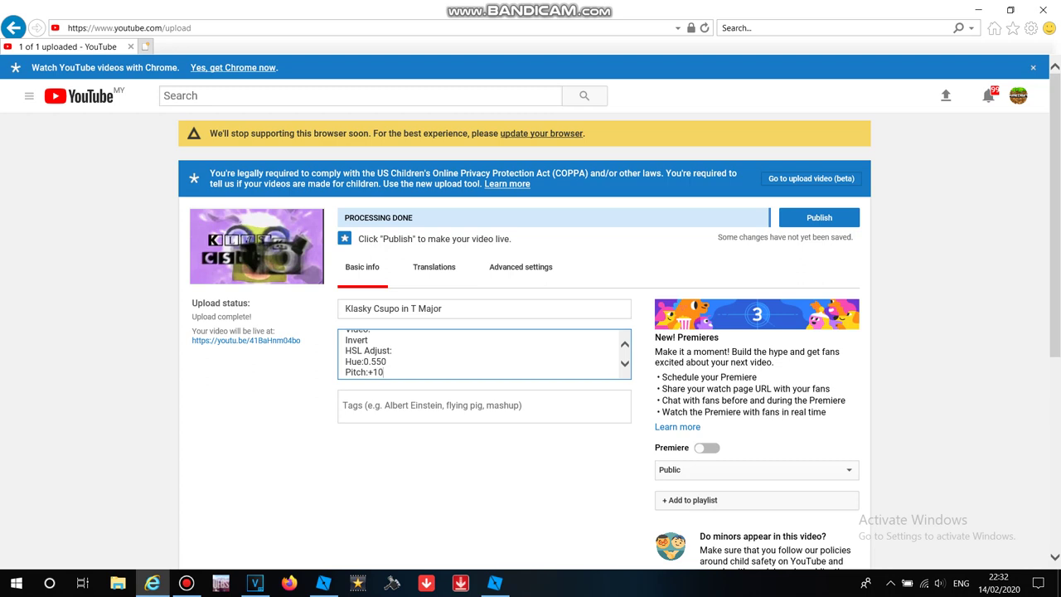
left_click(520, 267)
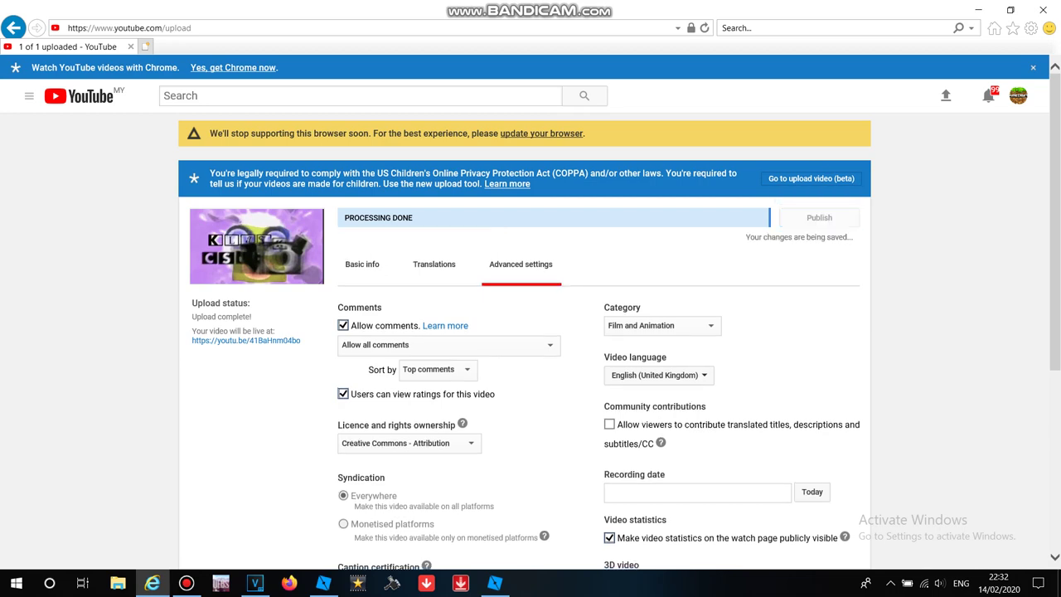
Switch back to VEGAS Pro and close the Render As dialog without rendering
left_click(256, 583)
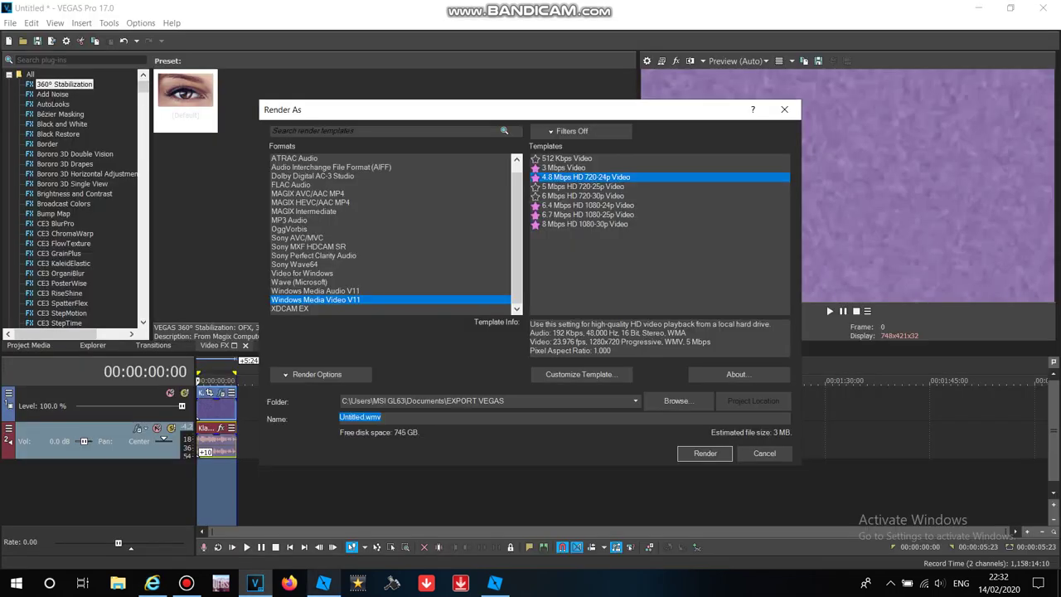
left_click(187, 582)
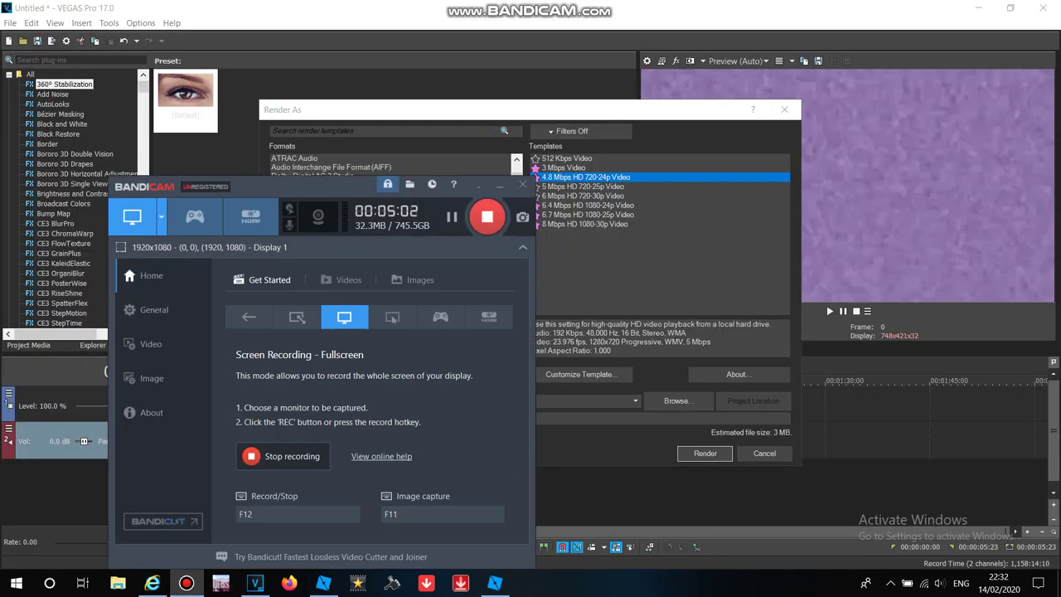
left_click(785, 110)
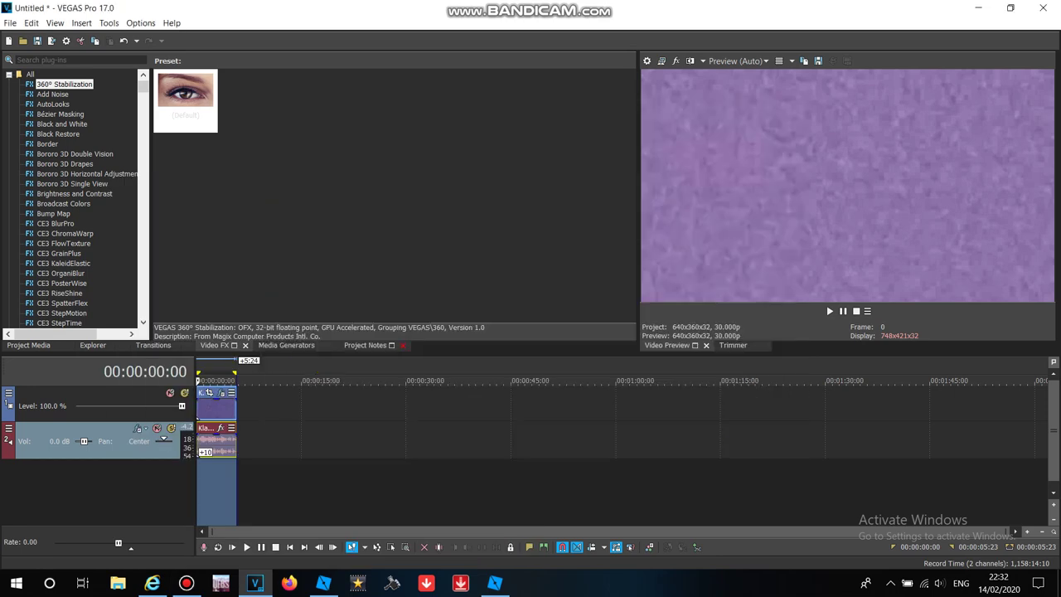
Reverse the Klasky Csupo video event on the timeline
left_click(259, 487)
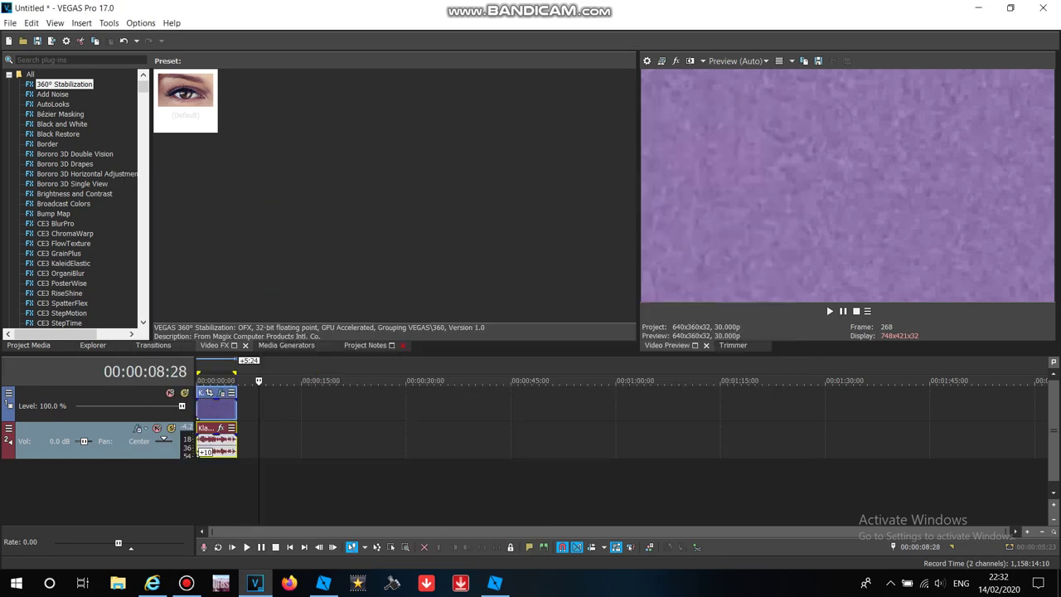
left_click(210, 406)
right_click(210, 407)
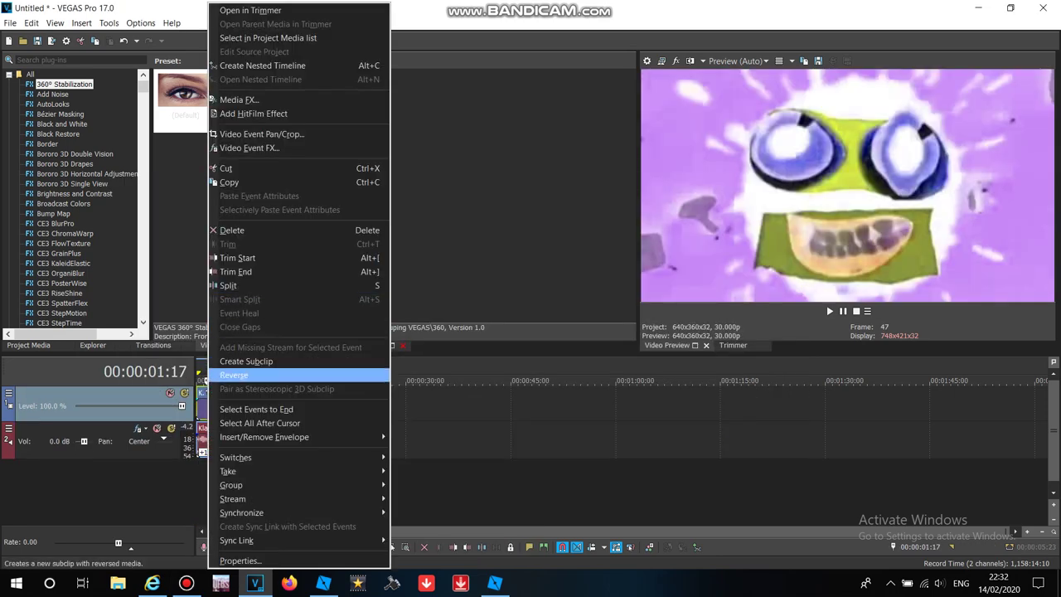
left_click(233, 375)
Reverse the matching audio event on the second track and play back the reversed clip
left_click(221, 440)
right_click(224, 439)
left_click(248, 389)
key("space")
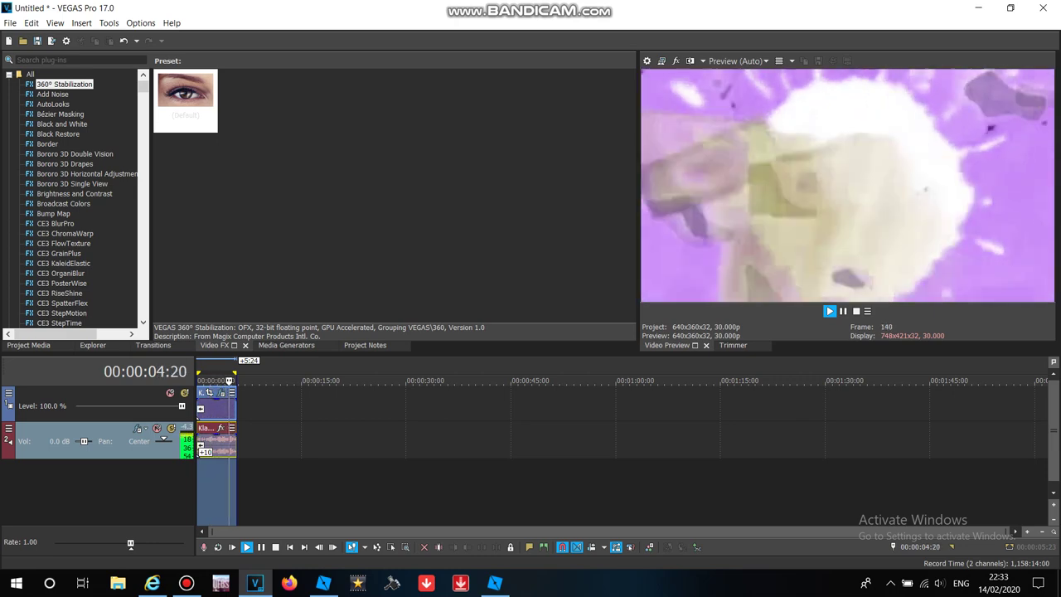
Try to rename the T Major filter package to "T Major/G Major 123" in the video event's Plug-In Chooser and close the chooser
left_click(221, 393)
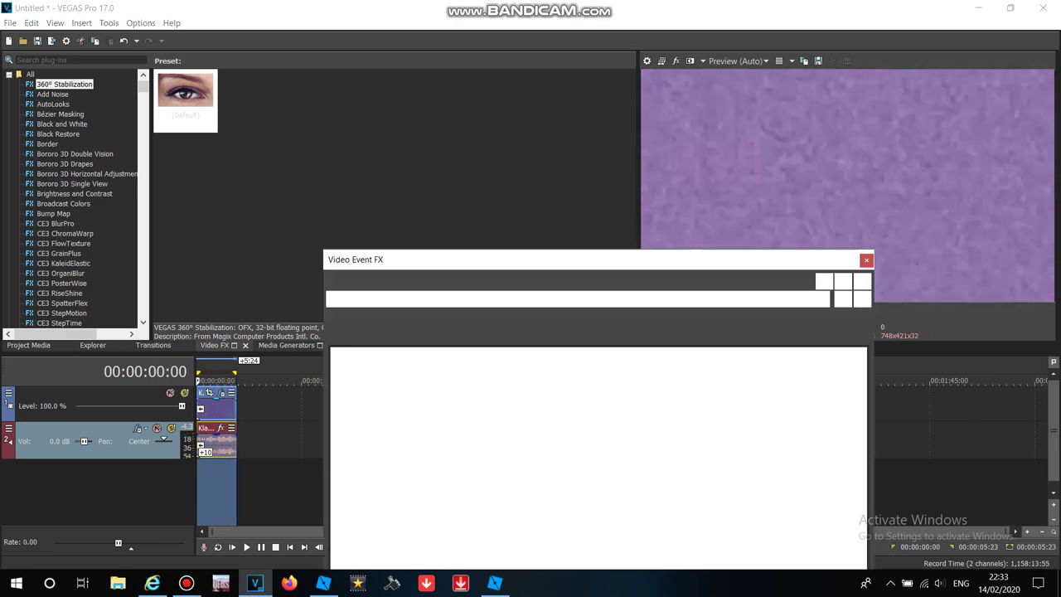
left_click(841, 298)
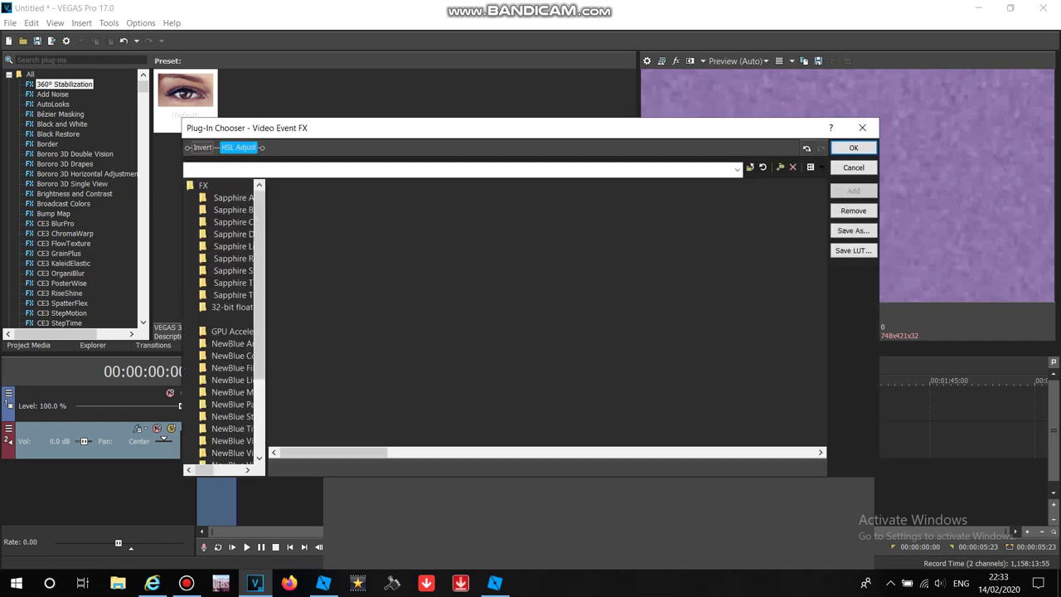
mouse_move(344, 453)
left_mouse_down()
mouse_move(772, 452)
mouse_move(753, 453)
left_mouse_up()
scroll(547, 315, "right", 2)
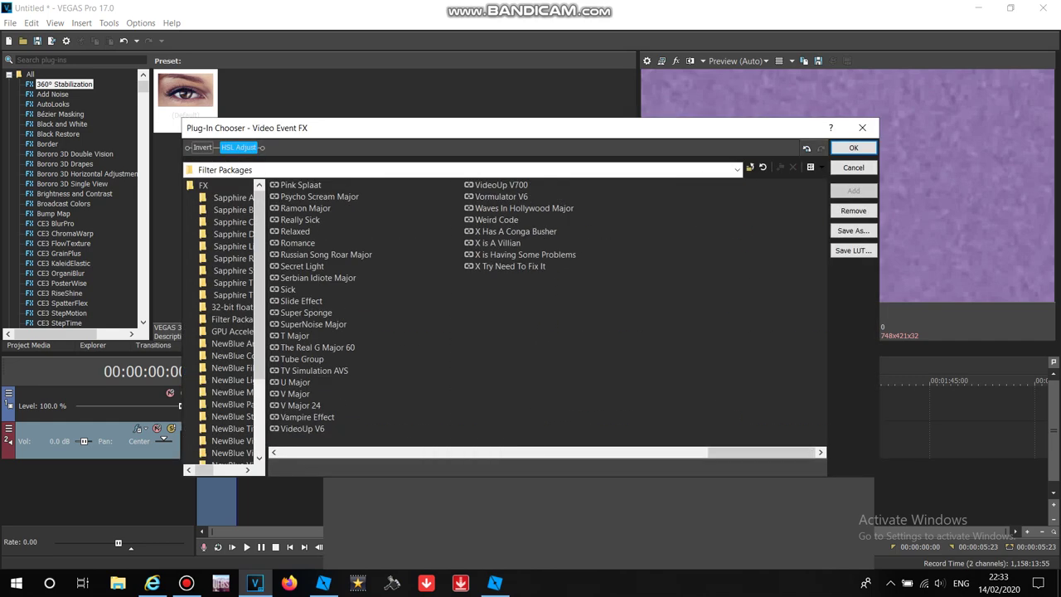
left_click(295, 336)
right_click(294, 336)
left_click(324, 363)
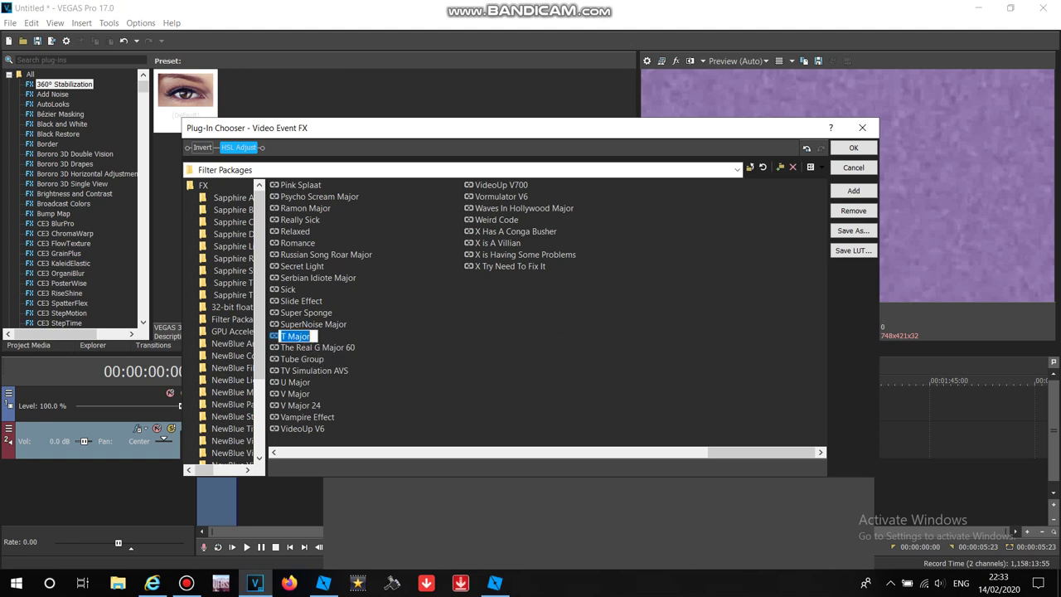
type("/G Major 123")
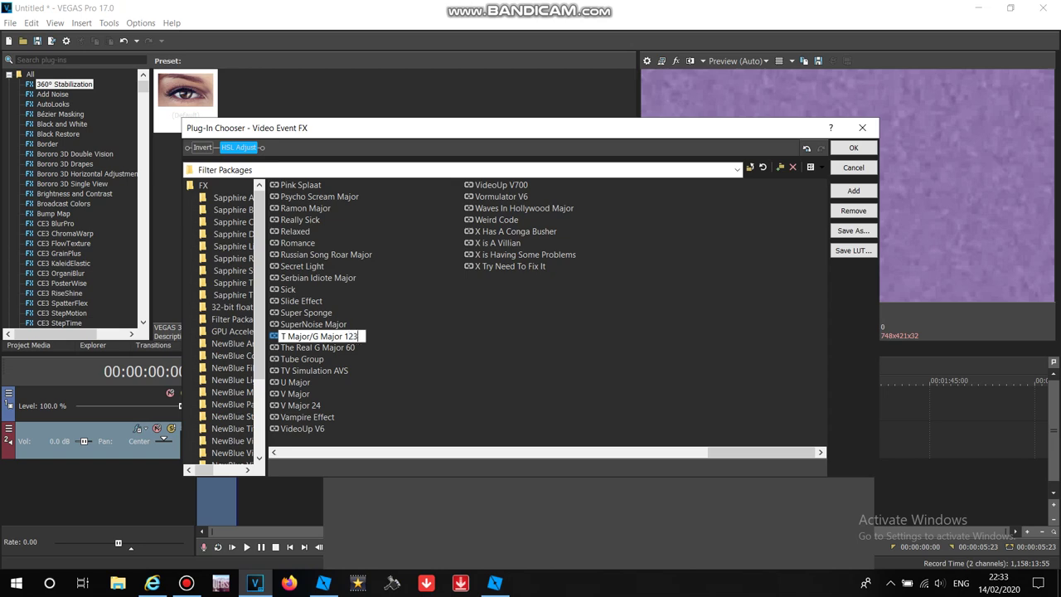
key("Return")
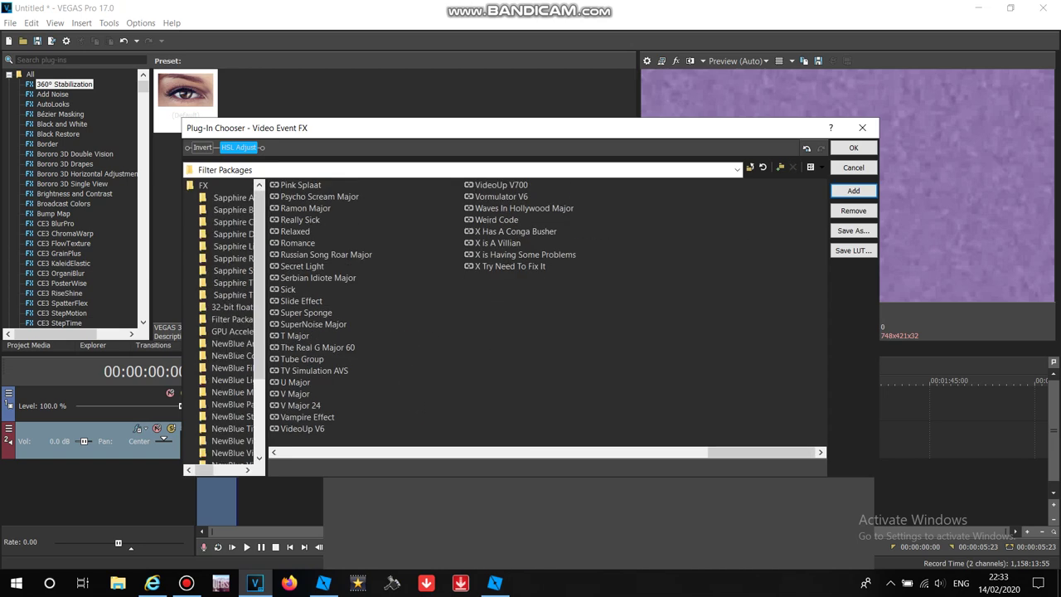
left_click(572, 453)
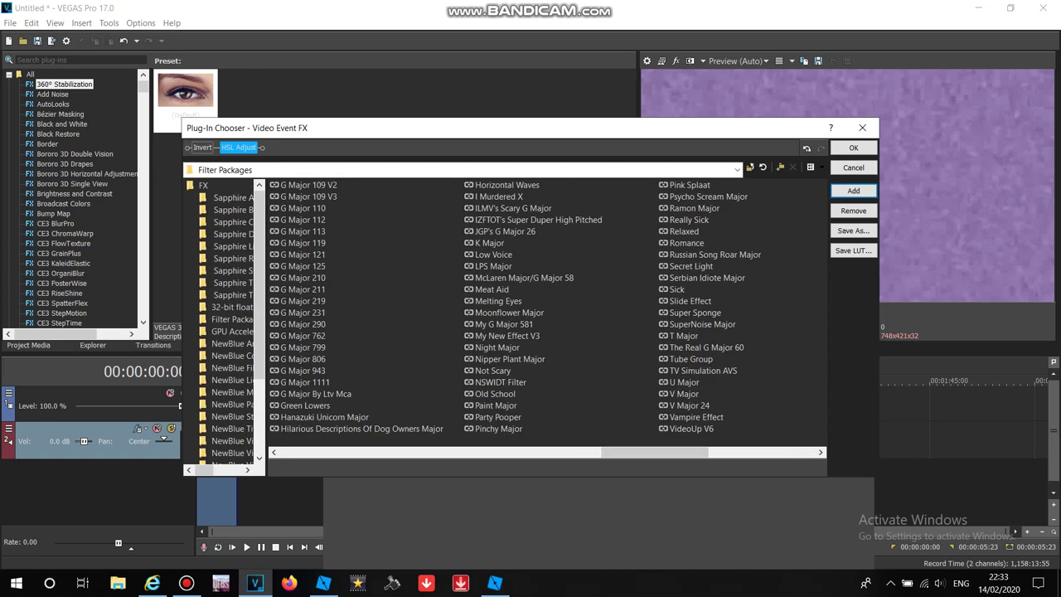
left_click(862, 128)
left_click(187, 583)
left_click(187, 583)
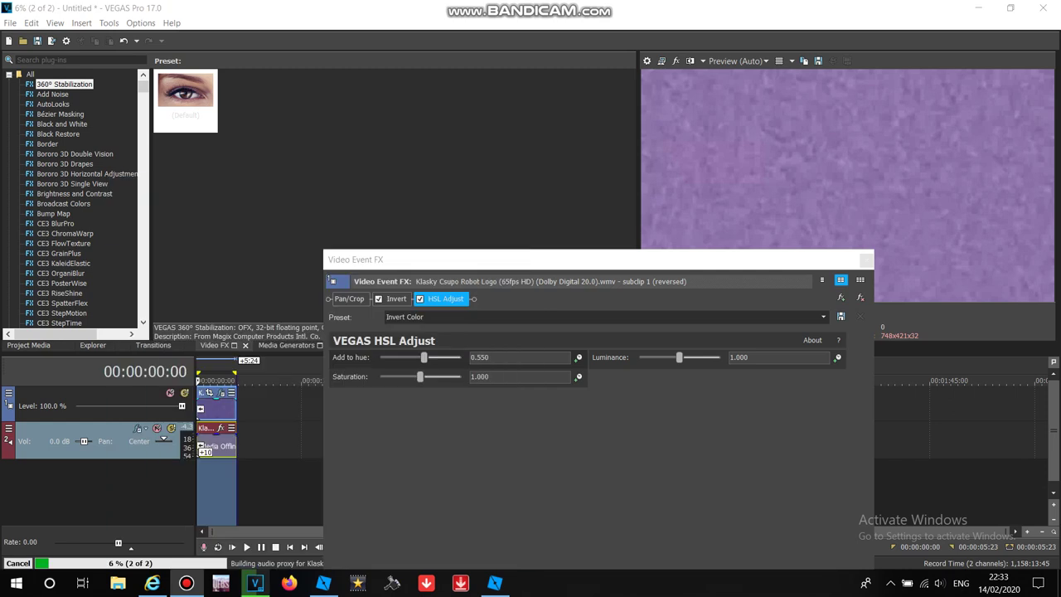